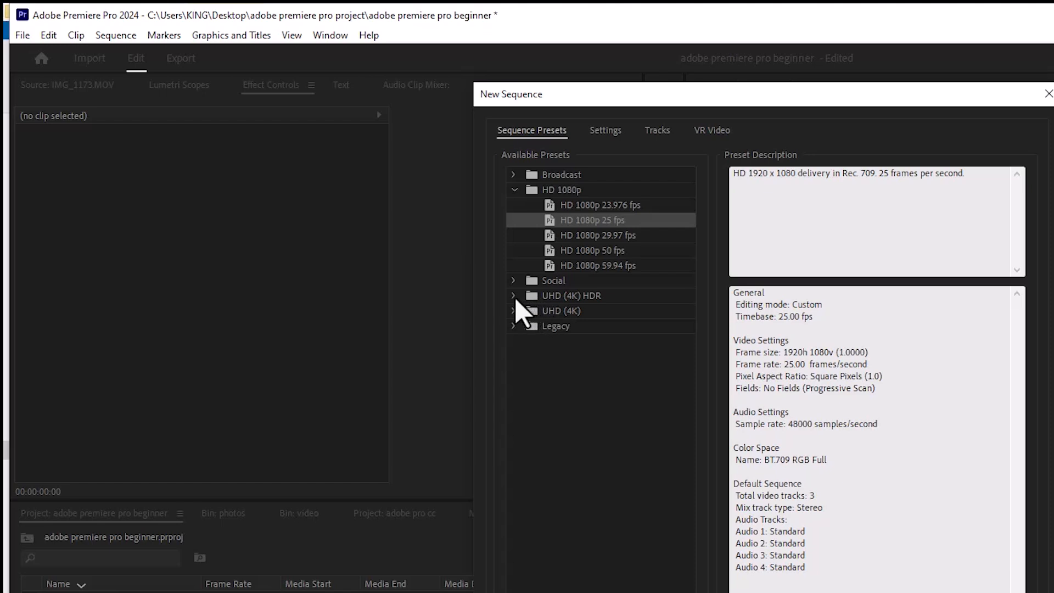
- Examine the UHD (4K) sequence presets, the sequence settings and the pixel aspect ratio options for the new sequence
left_click(513, 311)
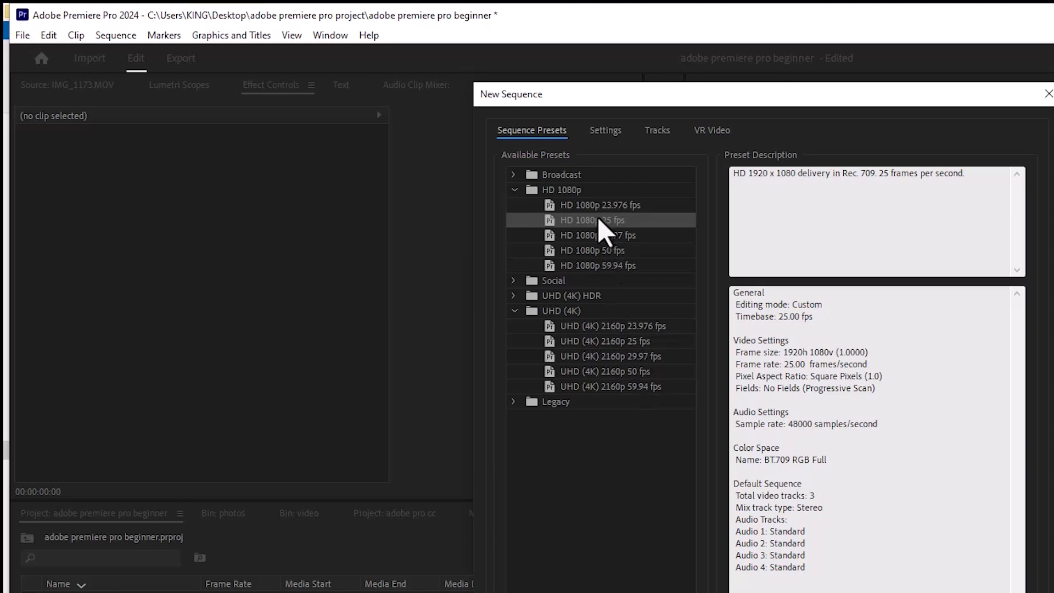
left_click(608, 130)
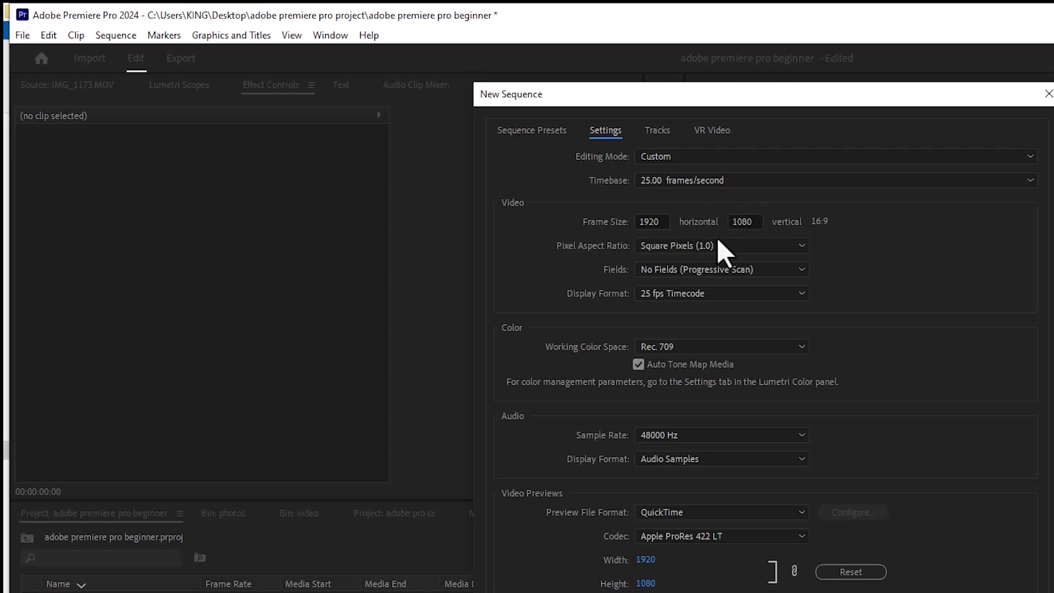
left_click(684, 245)
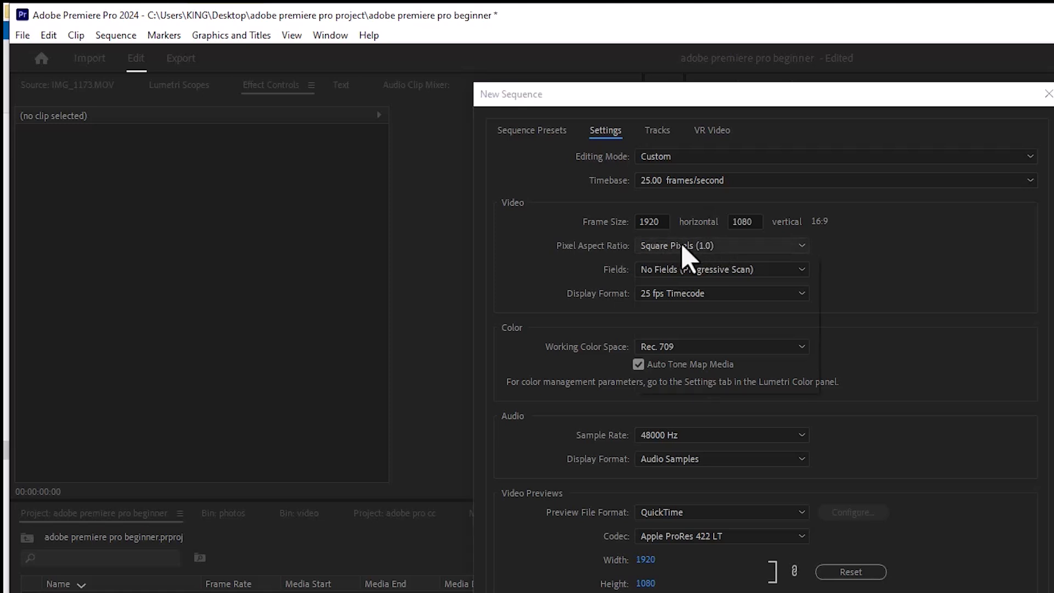
left_click(599, 261)
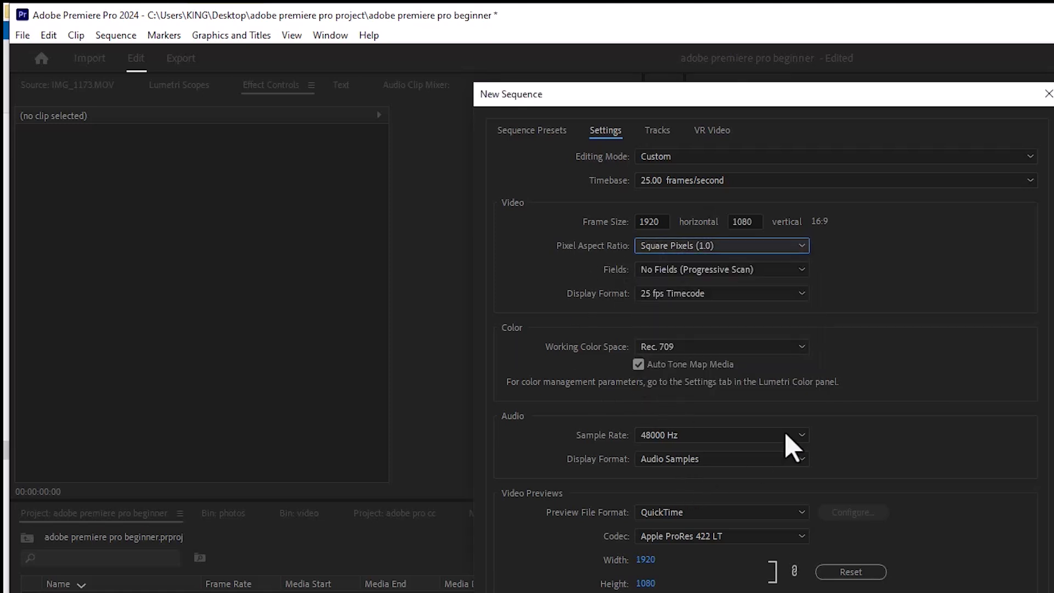
- Set the new sequence's editing mode to ARRI Cinema and create the sequence
left_click(738, 159)
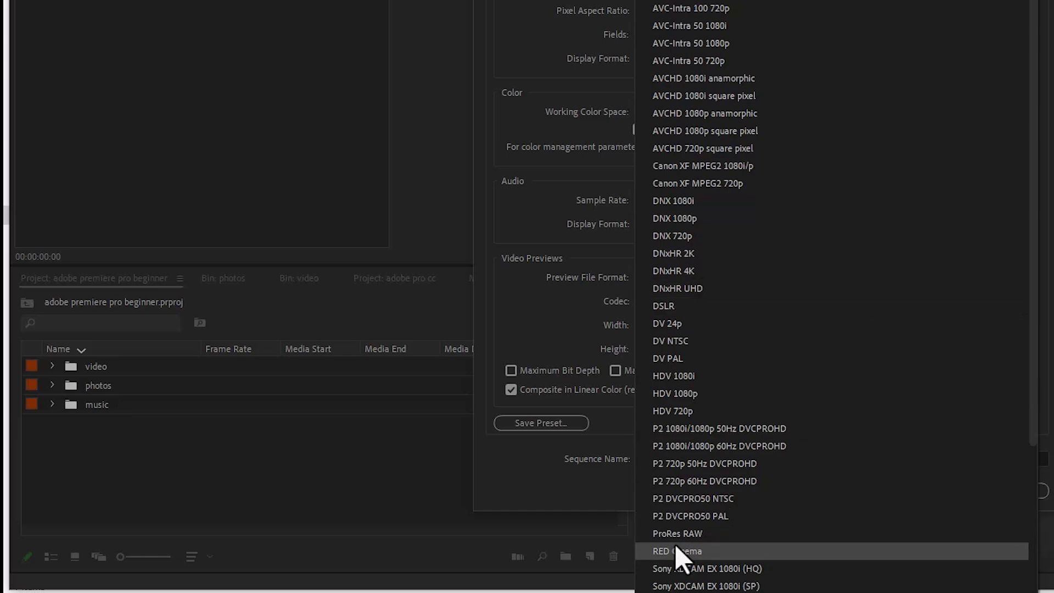
left_click_drag(1032, 440, 1028, 592)
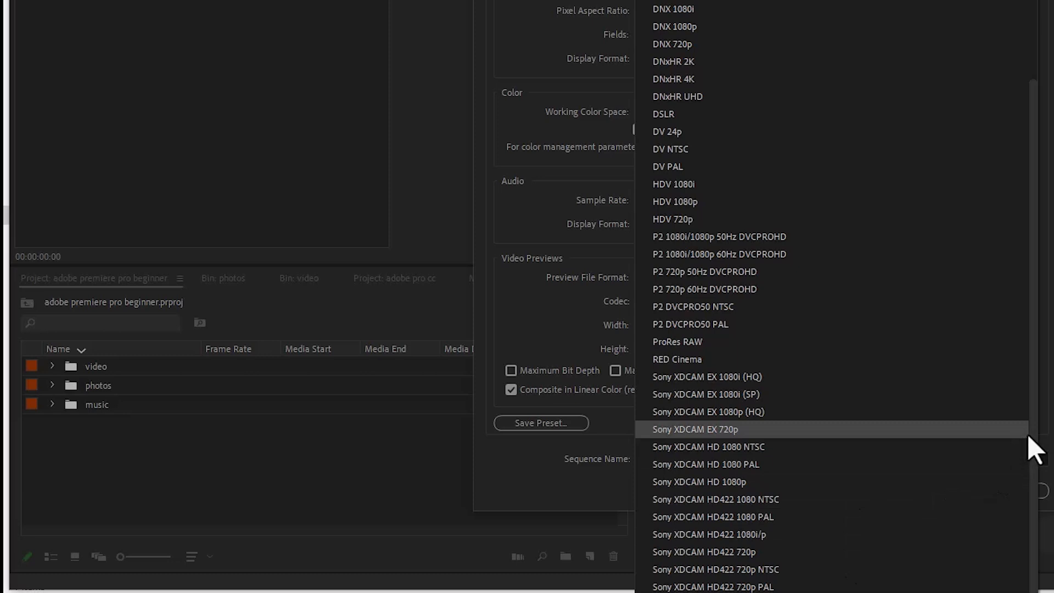
scroll(1036, 438, "up", 4)
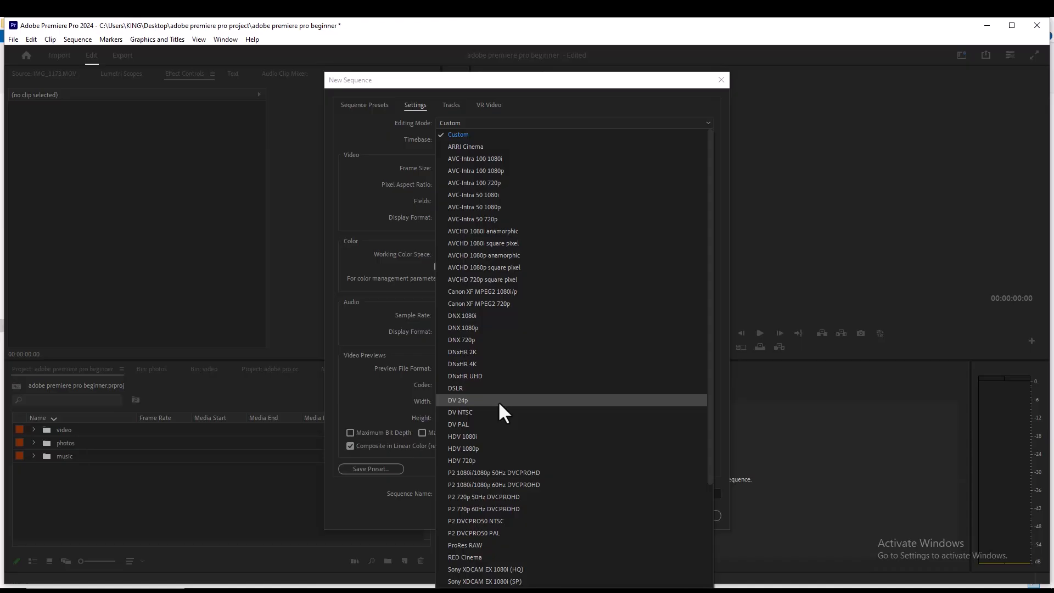
left_click(490, 148)
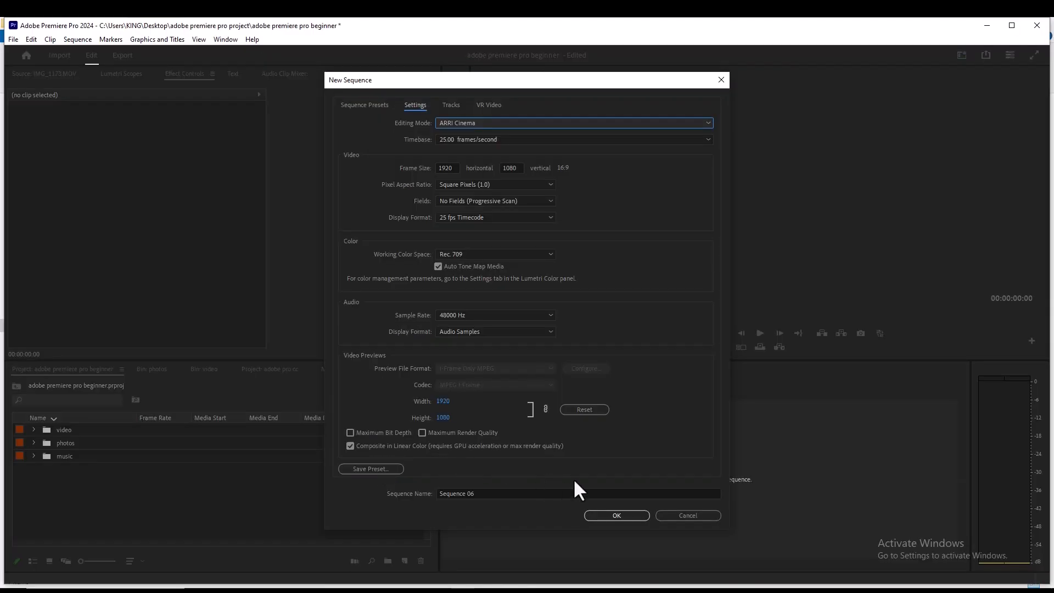
left_click(610, 513)
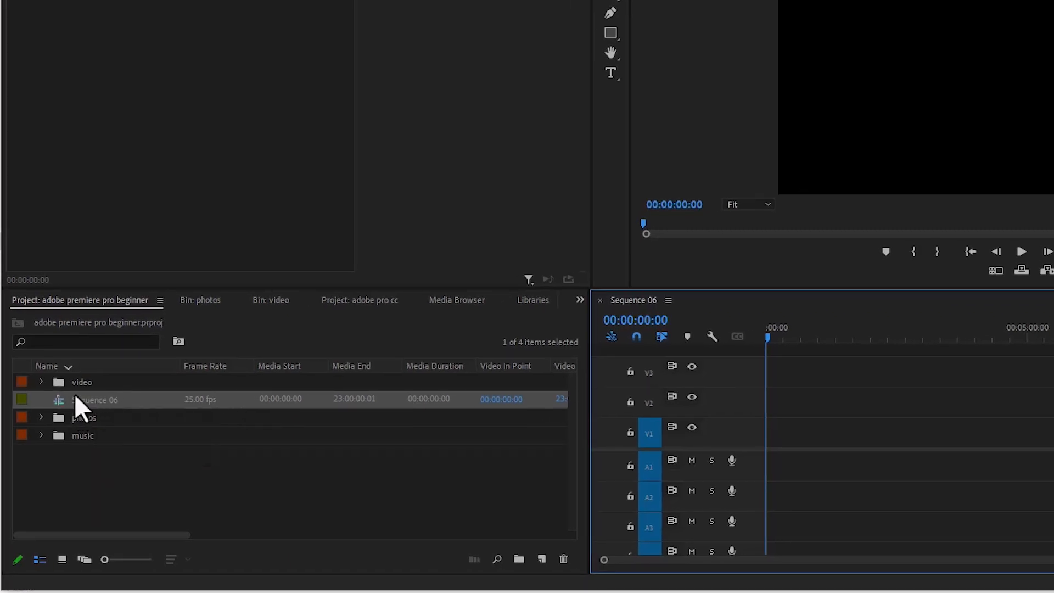
- Look through the contents of the video and photos bins, collapsing each one again
left_click(40, 382)
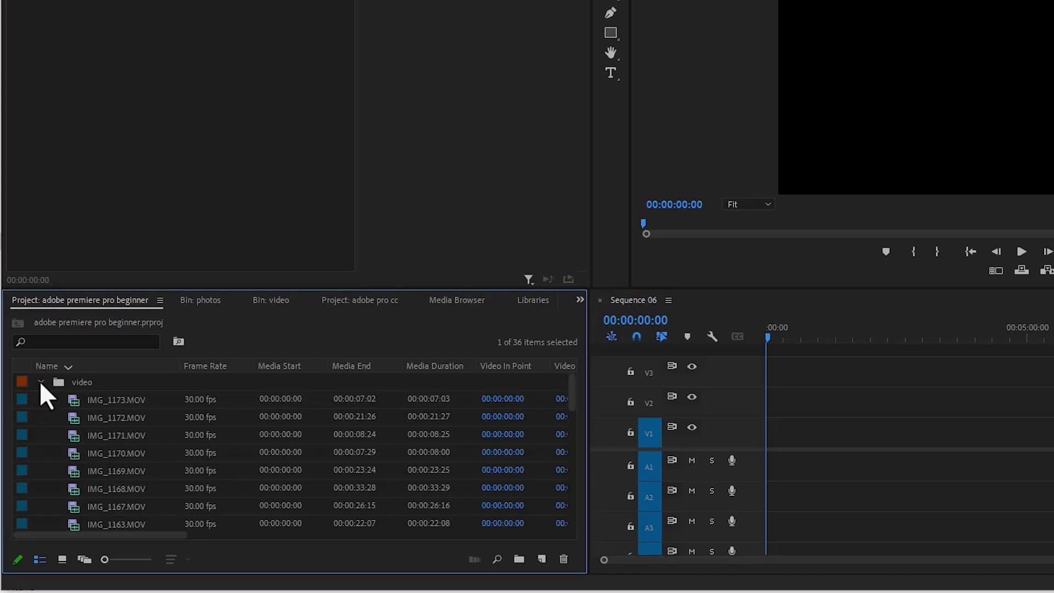
left_click(40, 382)
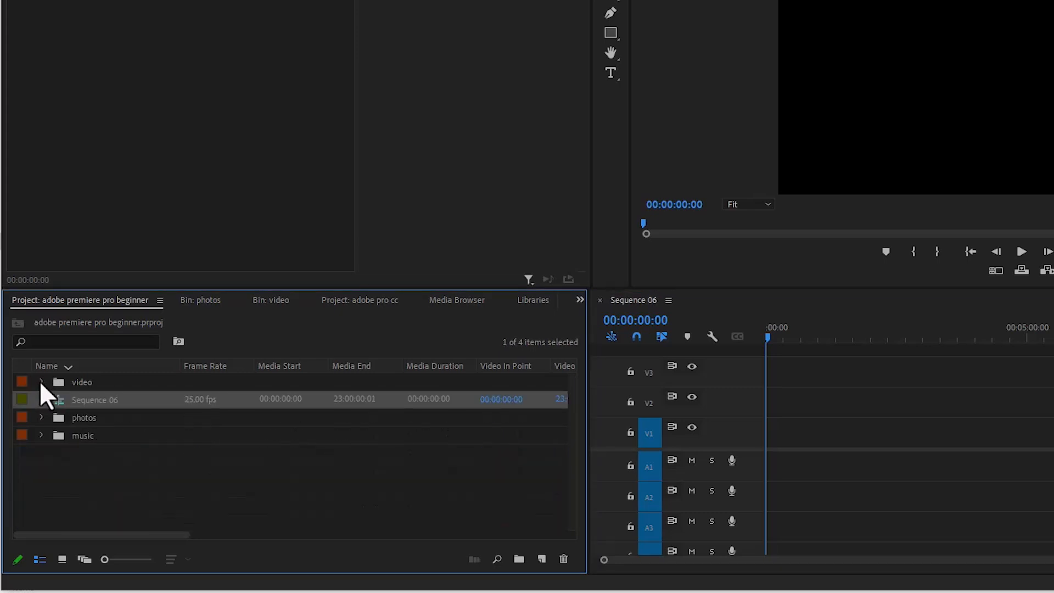
left_click(41, 418)
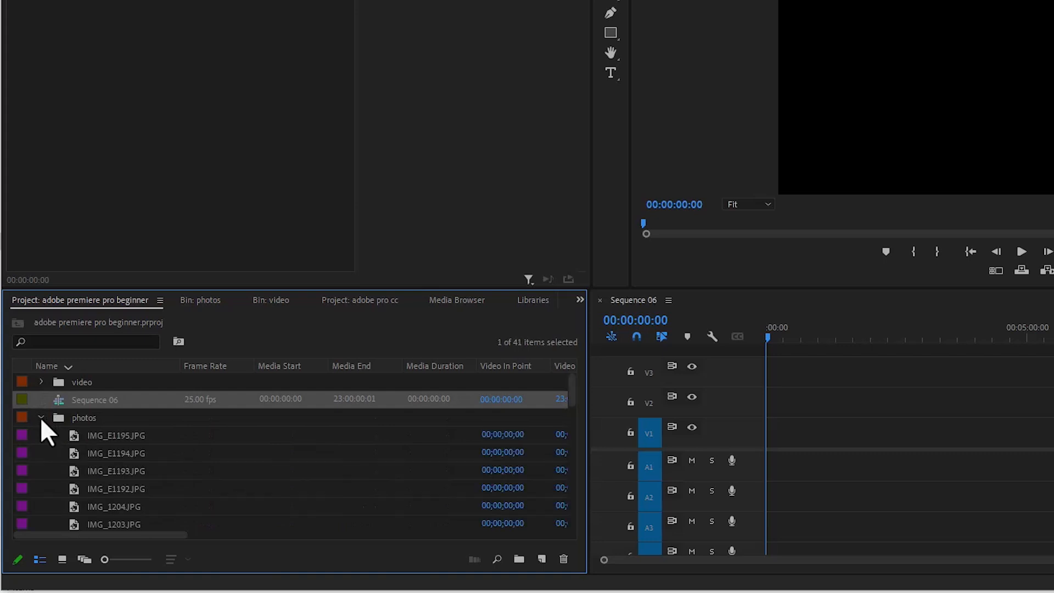
left_click(41, 416)
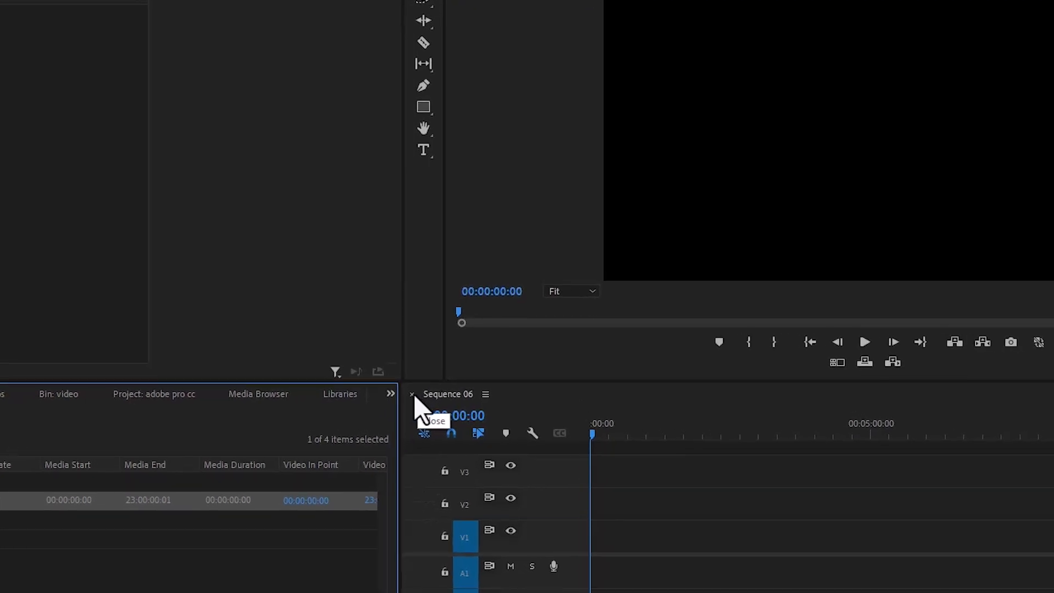
- Close and reopen the Sequence 06 timeline, and delete that sequence from the project
left_click(412, 395)
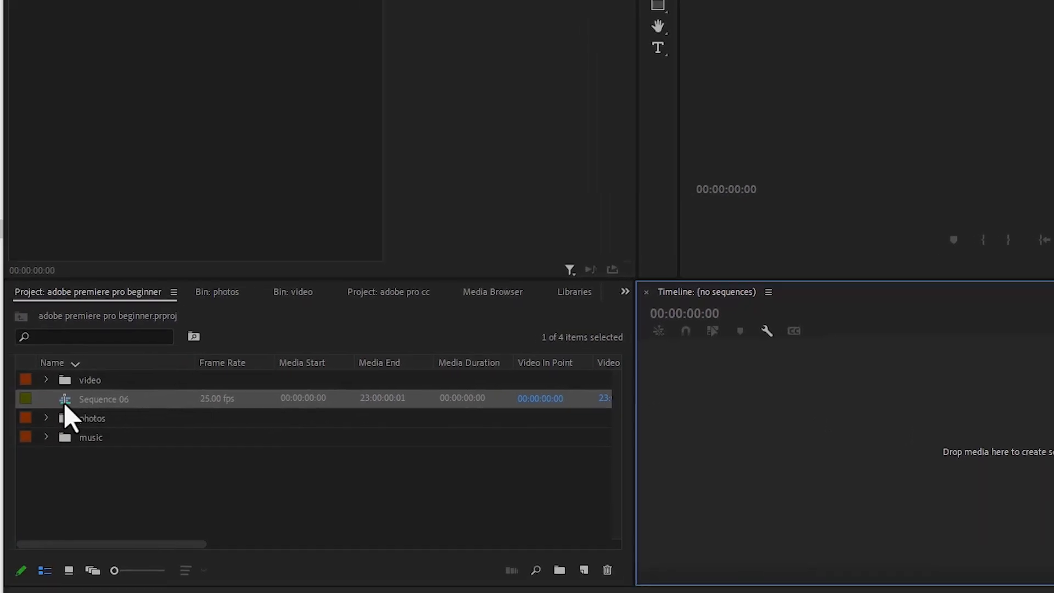
double_click(65, 404)
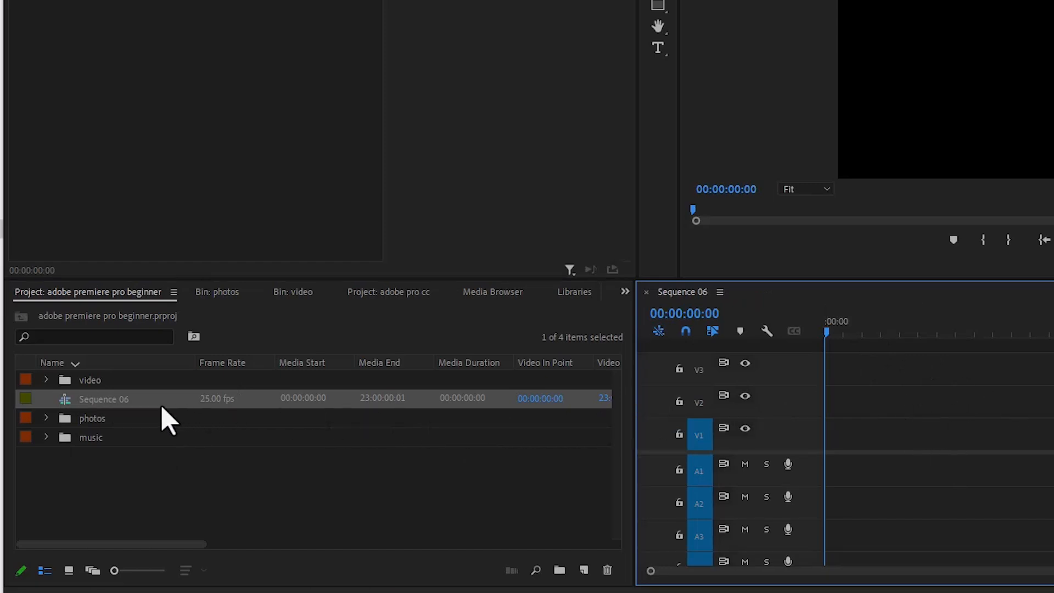
left_click(136, 399)
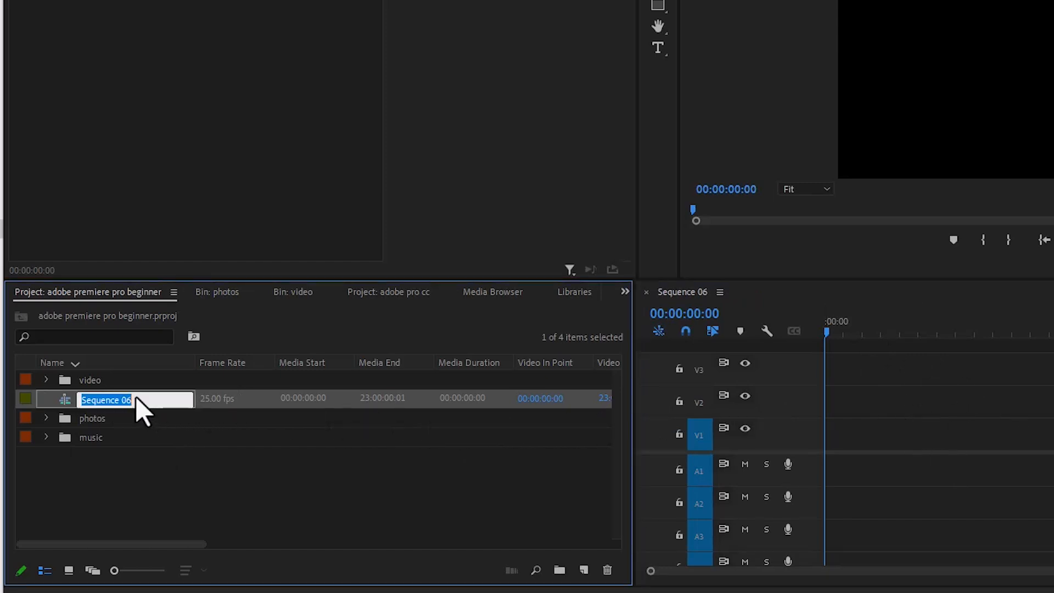
left_click(63, 405)
key("Delete")
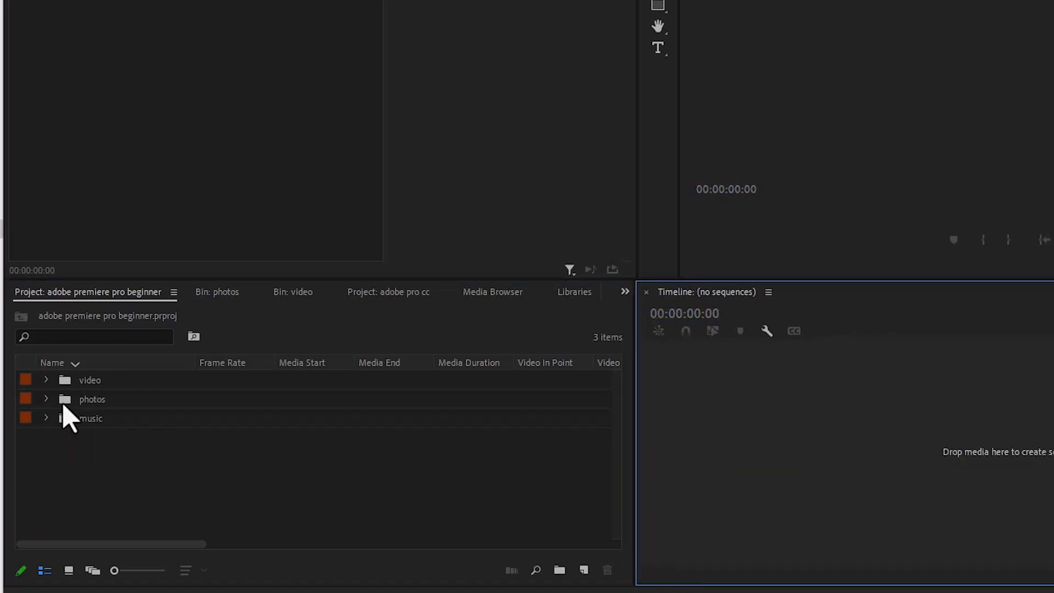
- Create a sequence by placing the IMG_1173.MOV clip from the video bin on the empty timeline
left_click(47, 380)
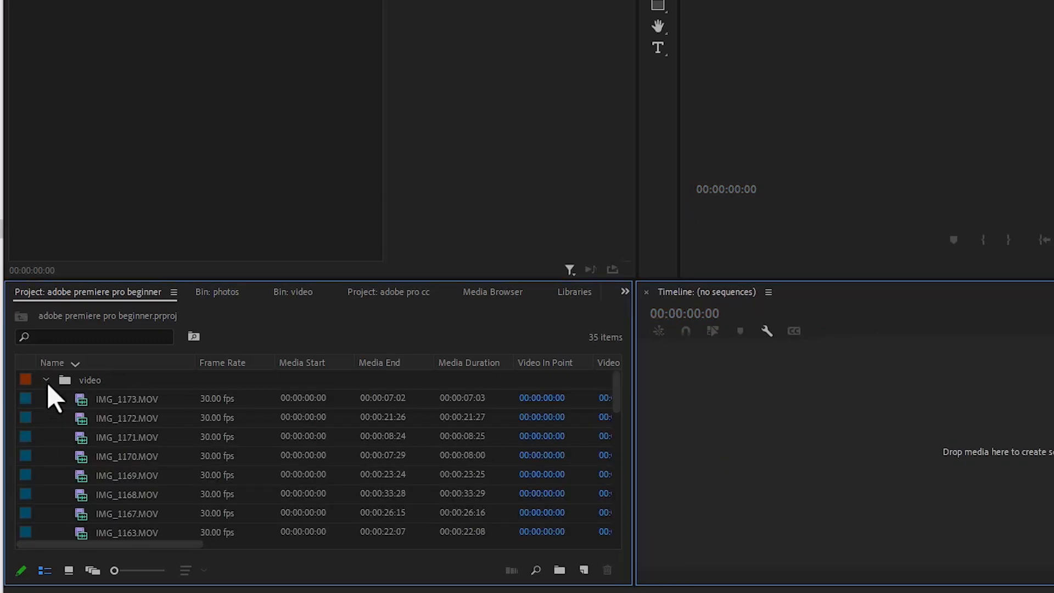
left_click(118, 399)
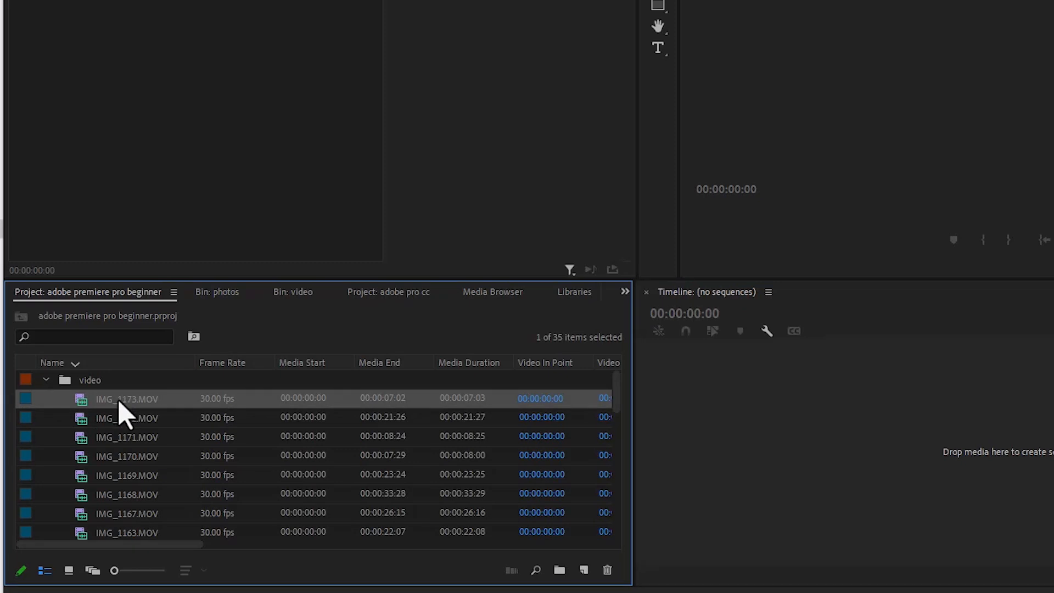
left_click_drag(117, 400, 966, 463)
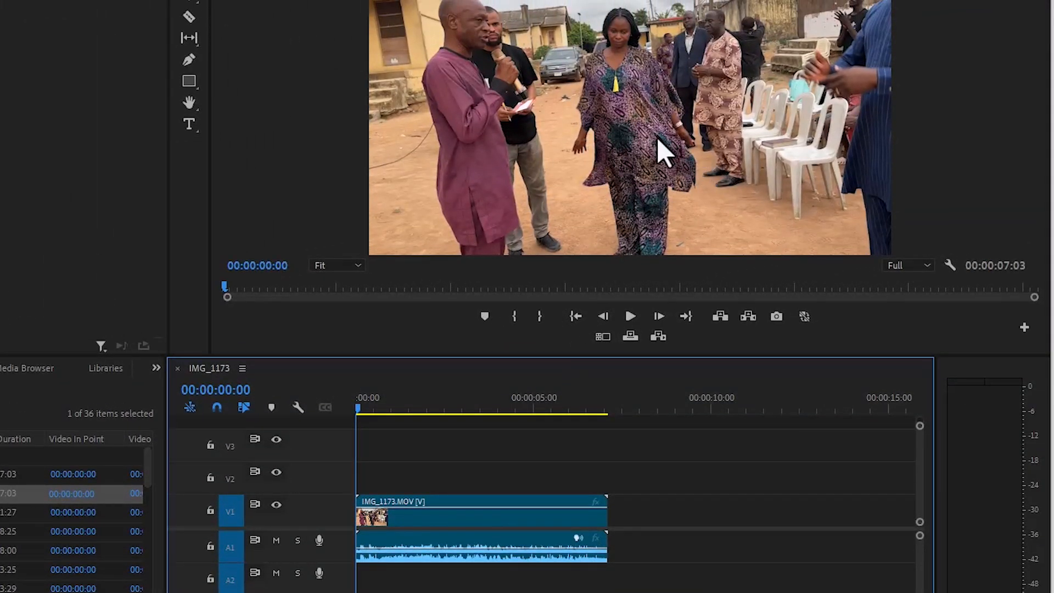
- Examine the sequence settings taken from the IMG_1173.MOV clip and preview the frame at 00:00:02:07
left_click(437, 513)
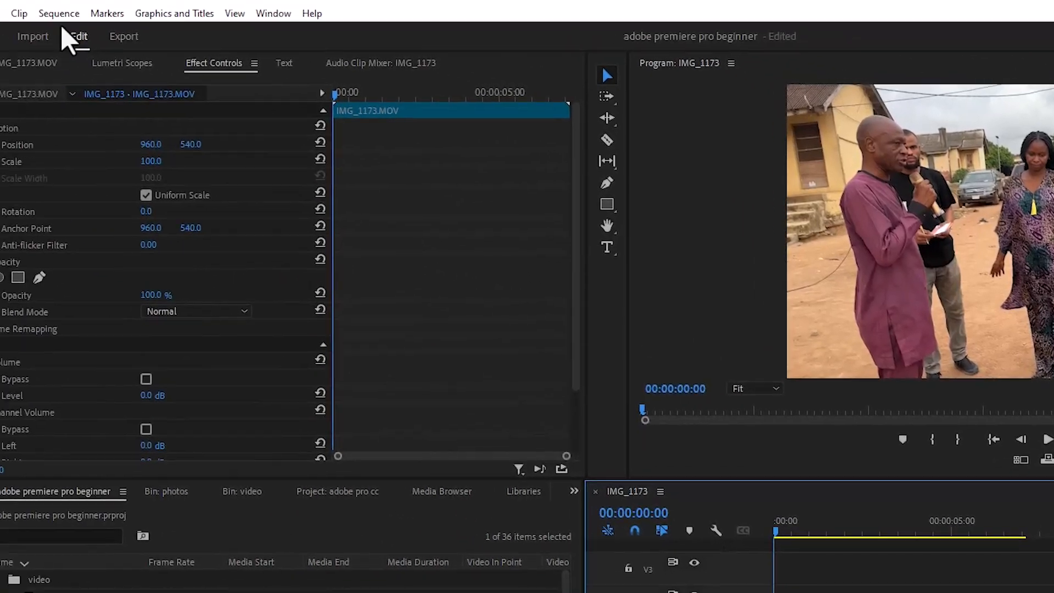
left_click(70, 12)
left_click(117, 48)
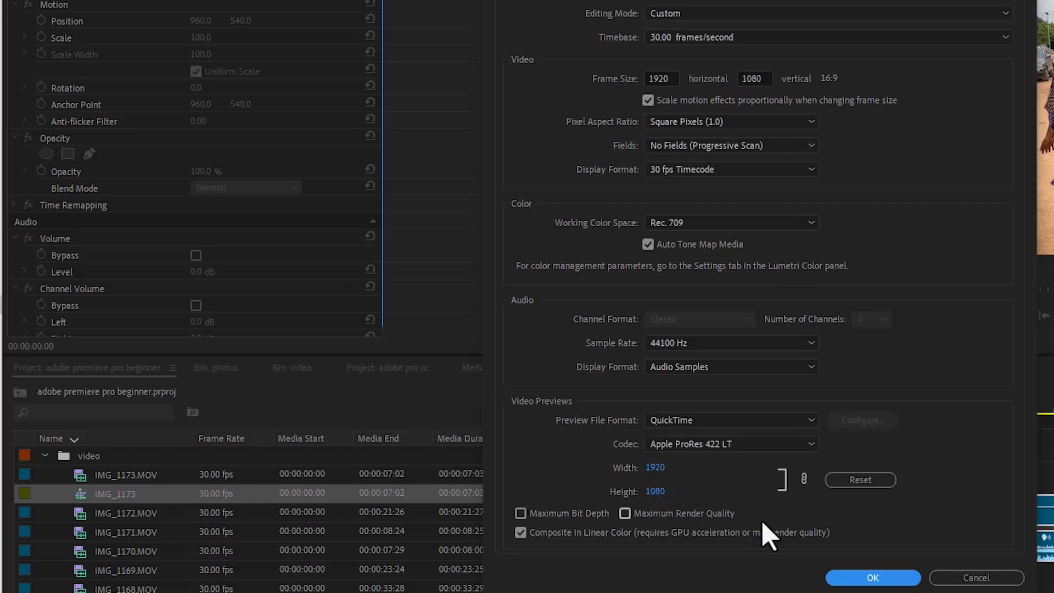
left_click(866, 578)
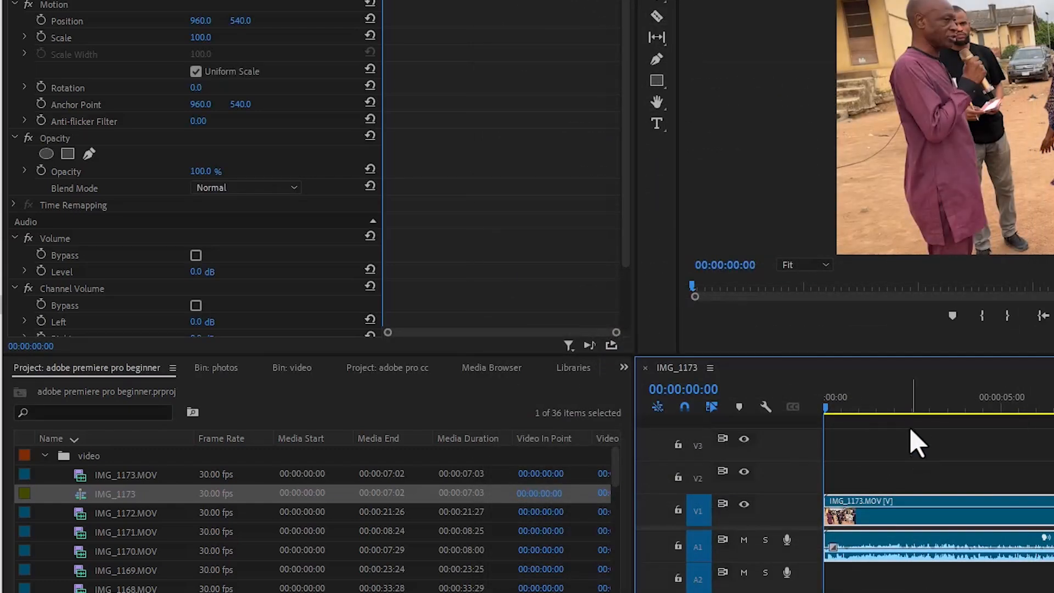
left_click(903, 413)
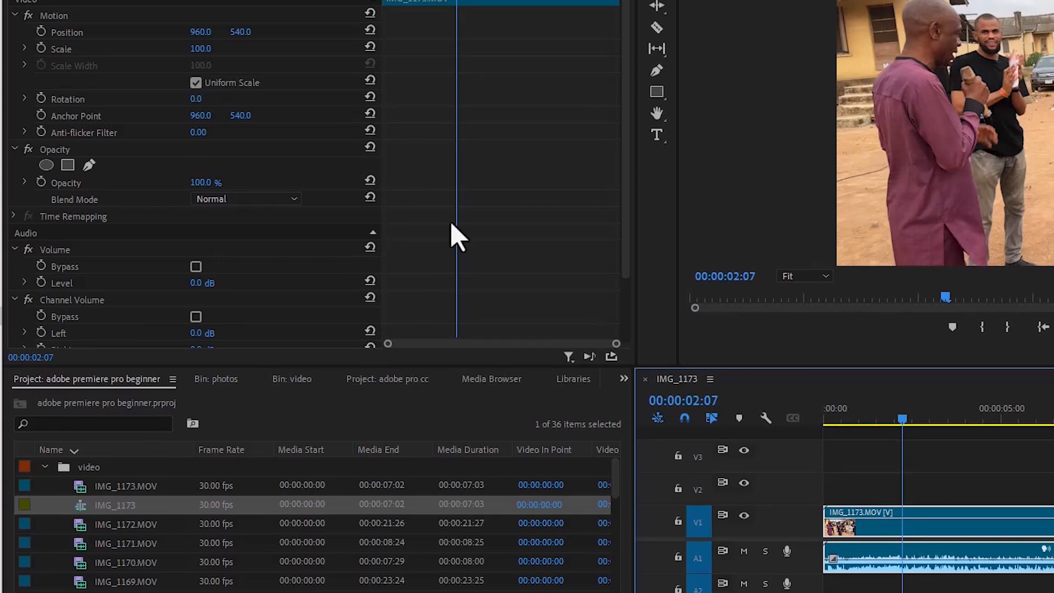
- Examine the default settings offered for a new sequence and close them without creating one
left_click(14, 36)
mouse_move(28, 60)
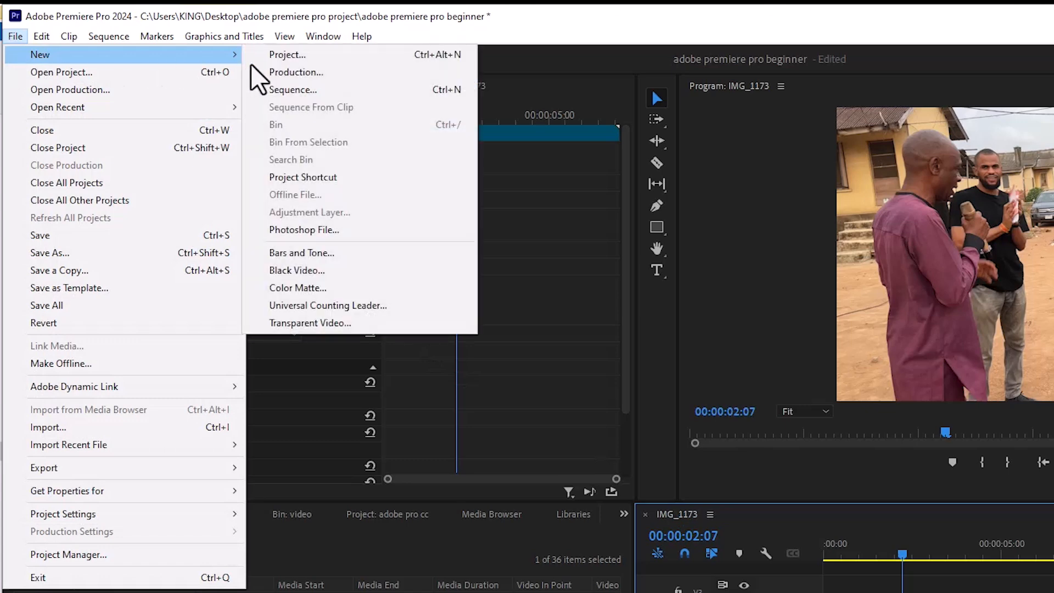
left_click(299, 91)
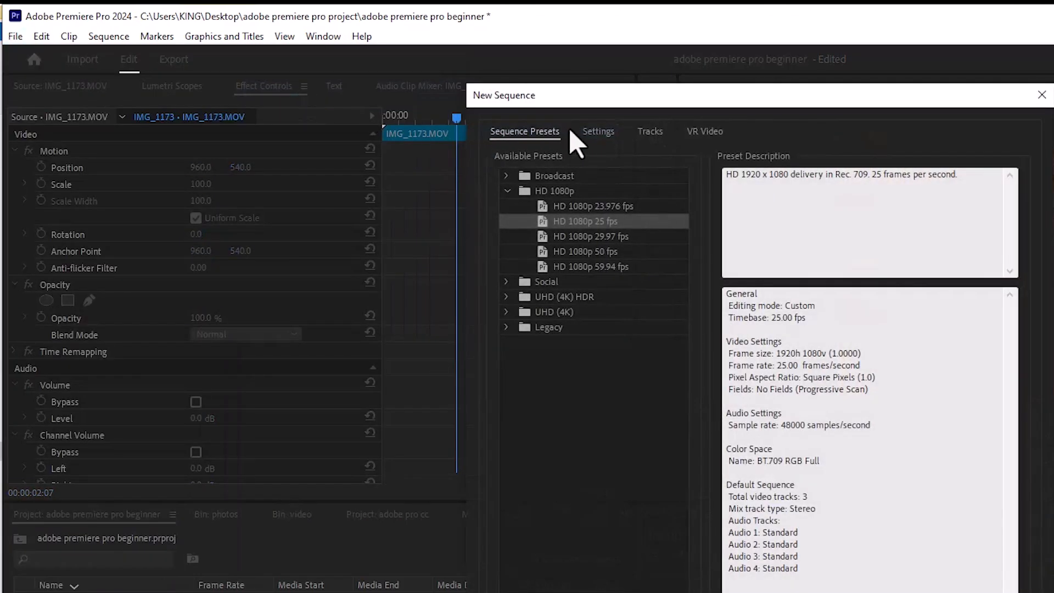
left_click(599, 134)
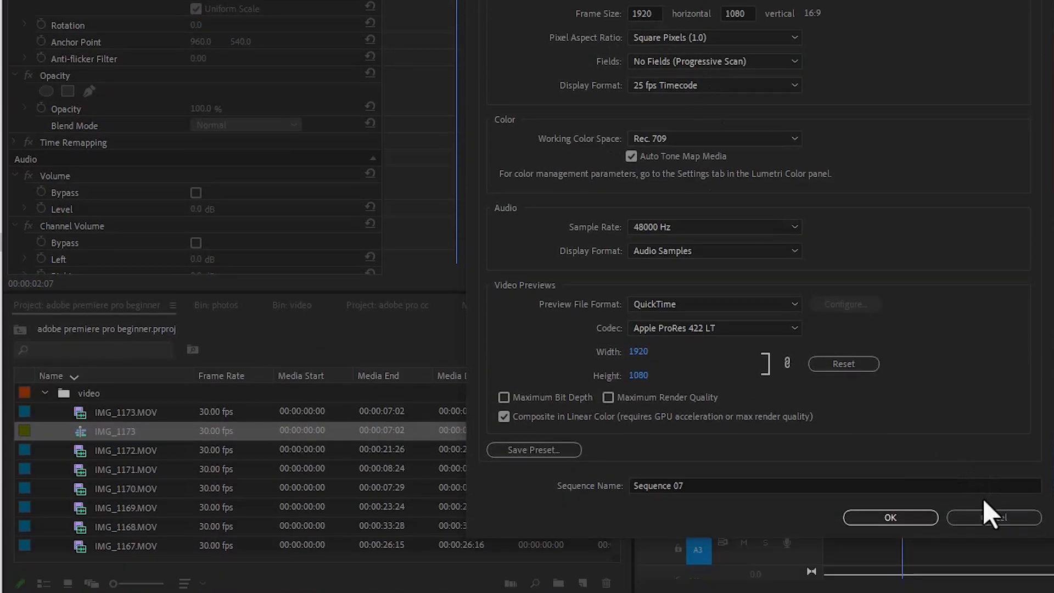
left_click(993, 529)
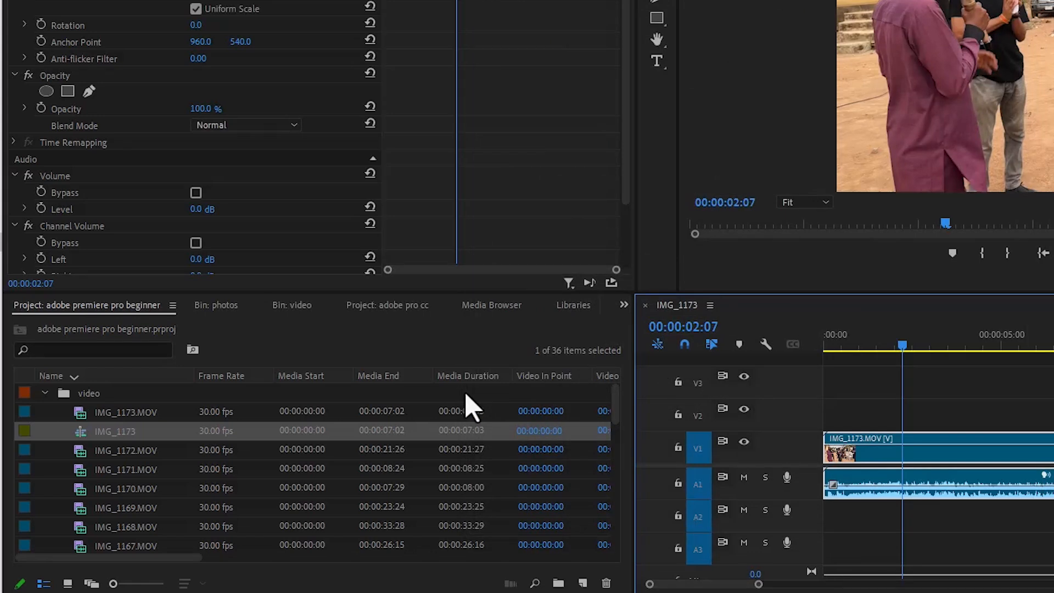
- Delete the IMG_1173.MOV clip from the timeline and the IMG_1173 sequence from the project
left_click(279, 412)
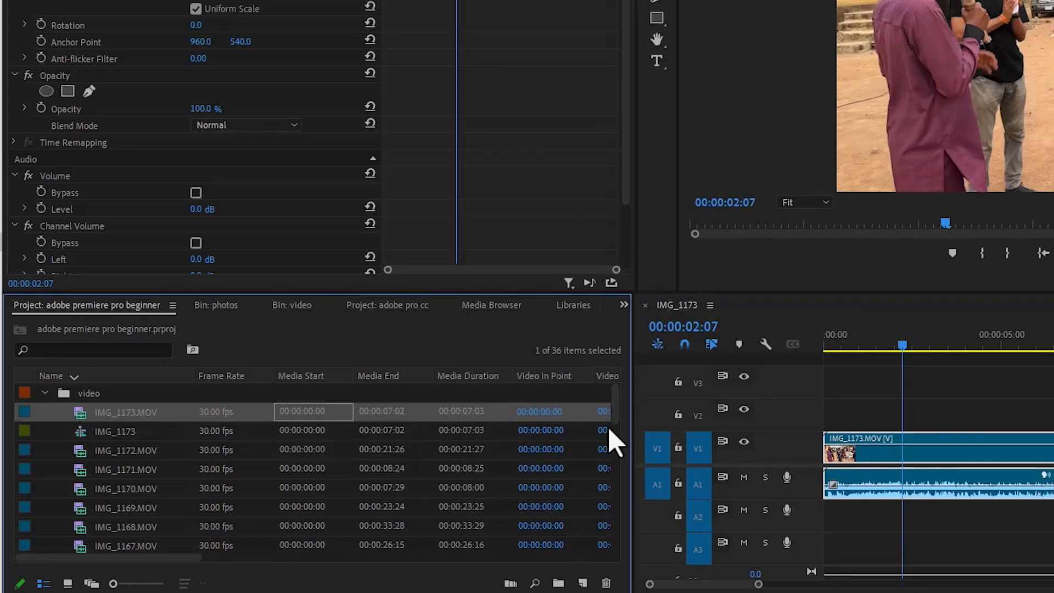
left_click(880, 457)
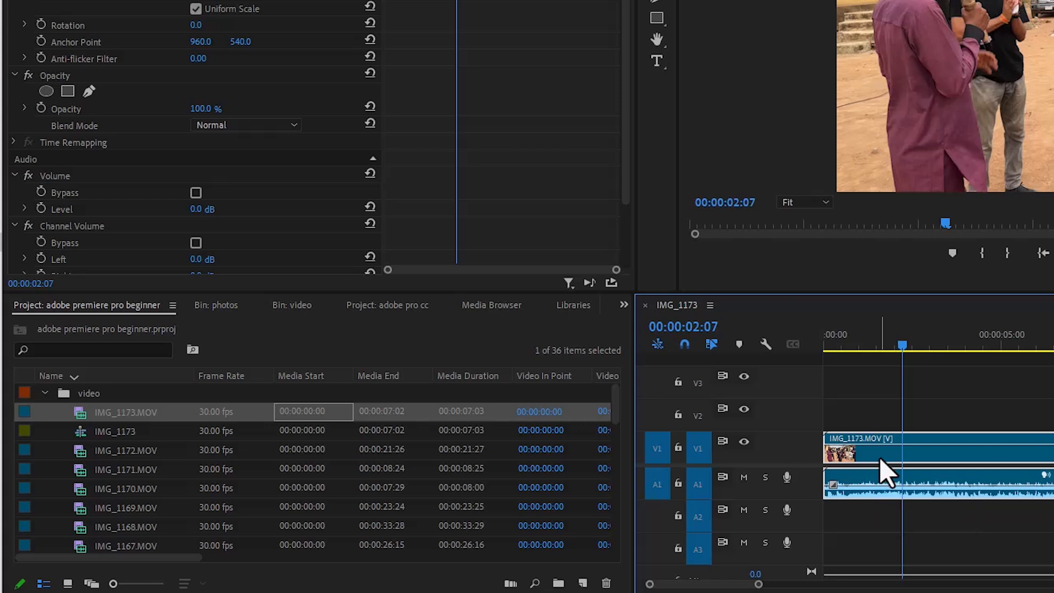
key("Delete")
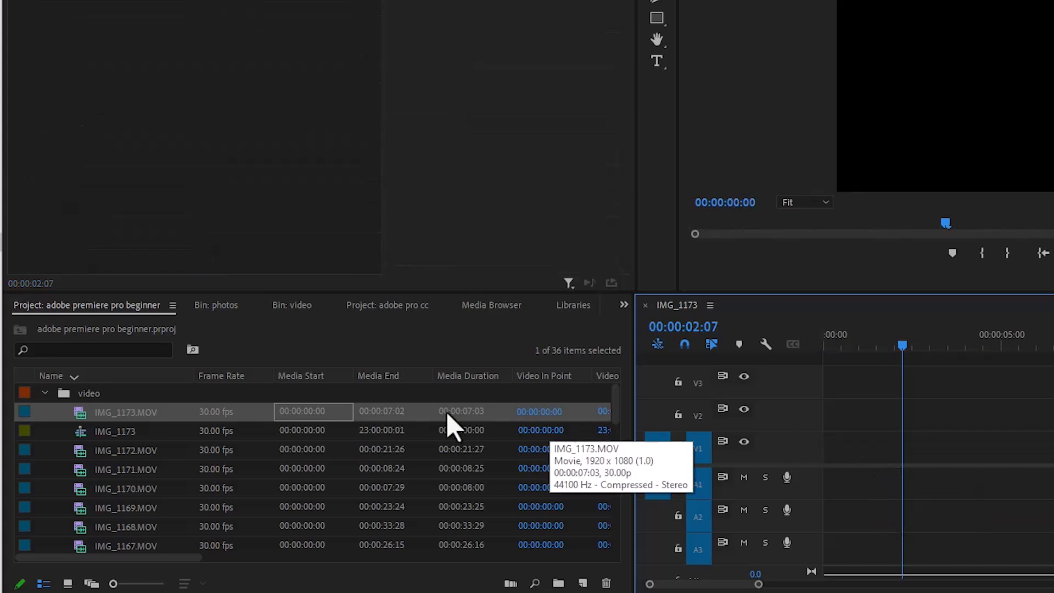
left_click(73, 431)
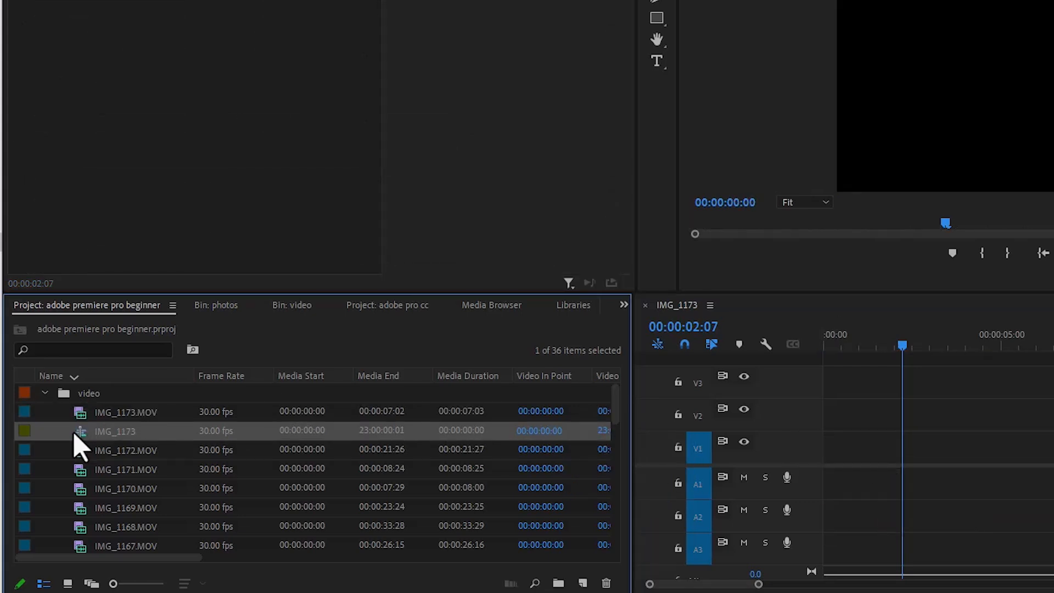
key("Delete")
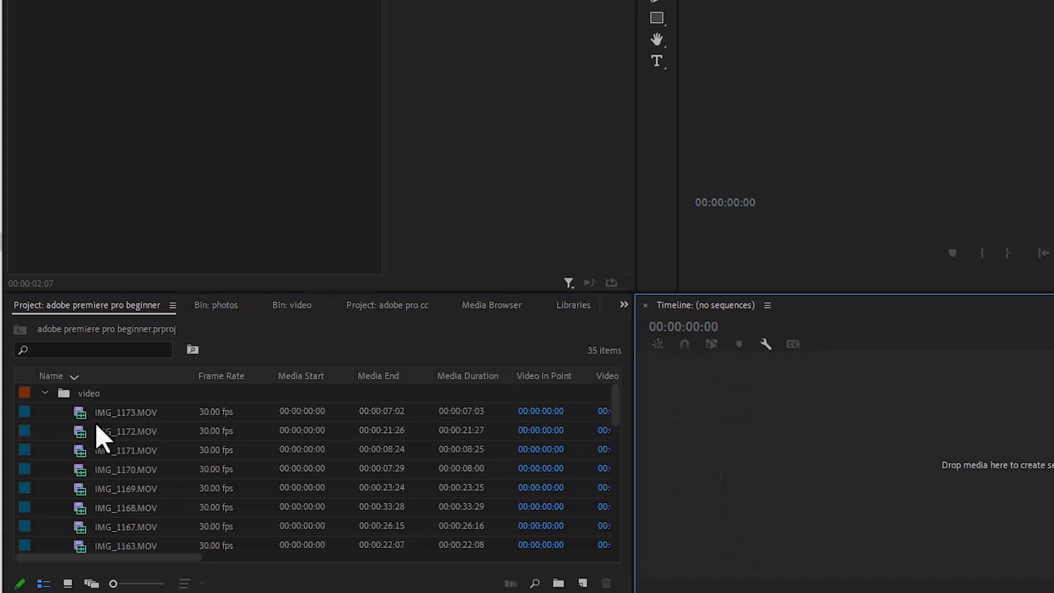
- Create a new sequence from the IMG_1173.MOV clip as a new project item, without placing it on the timeline manually
left_click(76, 417)
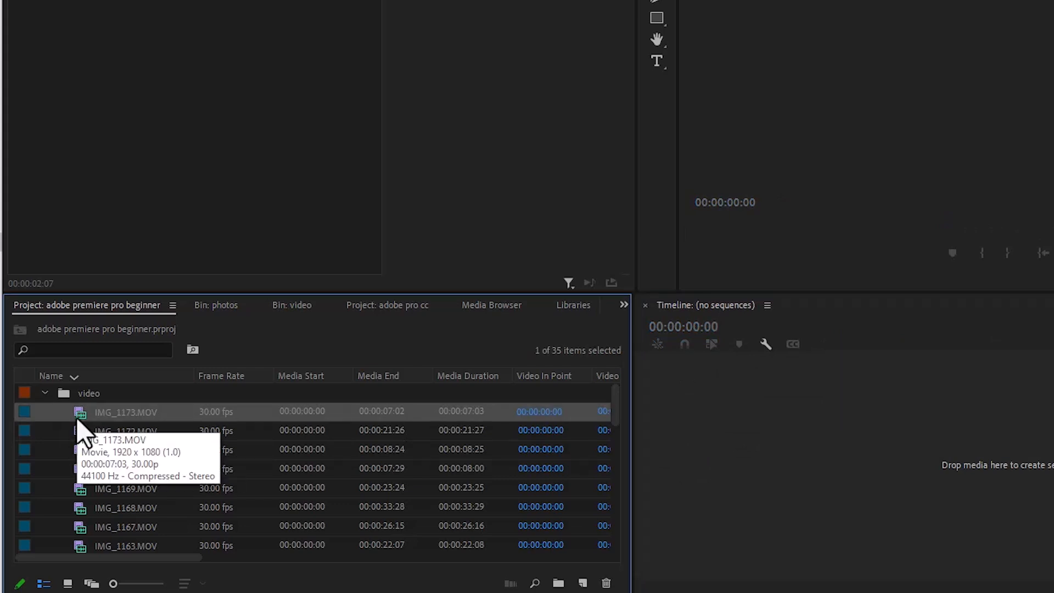
left_click_drag(77, 418, 584, 584)
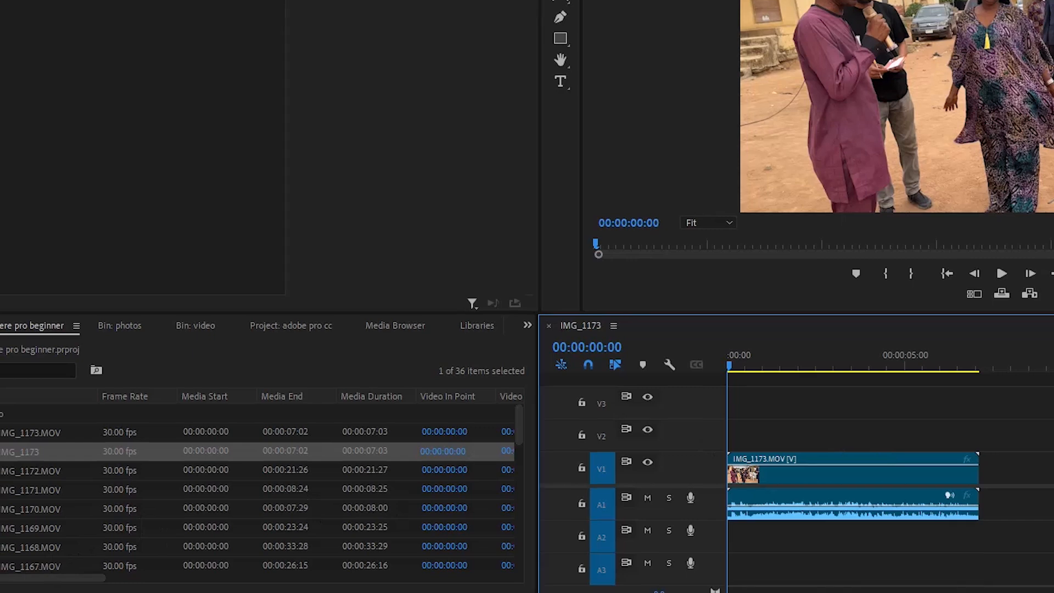
- Place IMG_1152.MOV from the video bin on track V2 above IMG_1173.MOV and preview the frame at 00:00:08:12
left_click(40, 570)
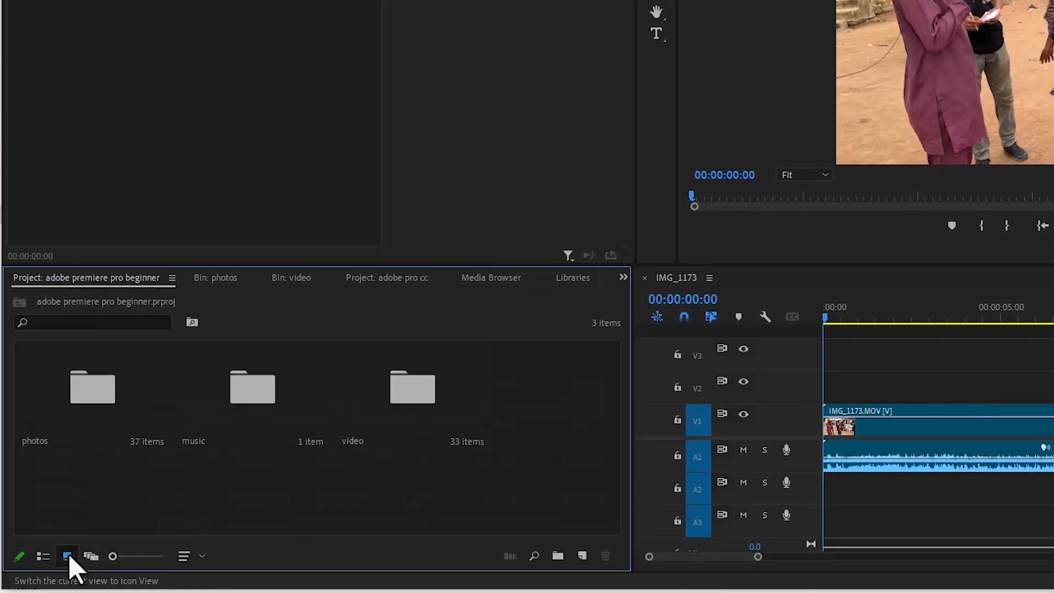
left_click(409, 411)
double_click(409, 411)
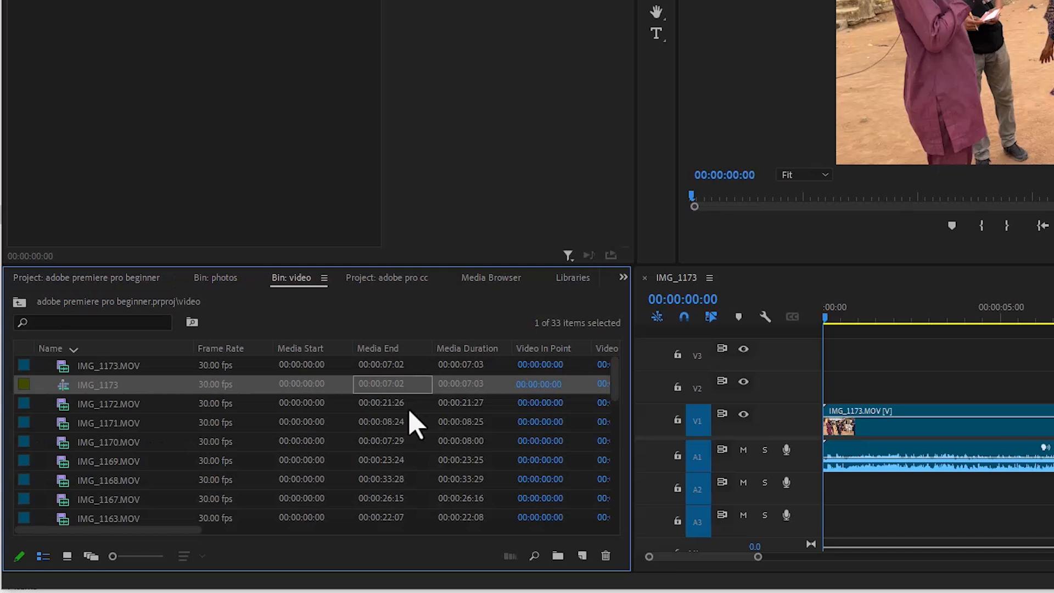
left_click(67, 556)
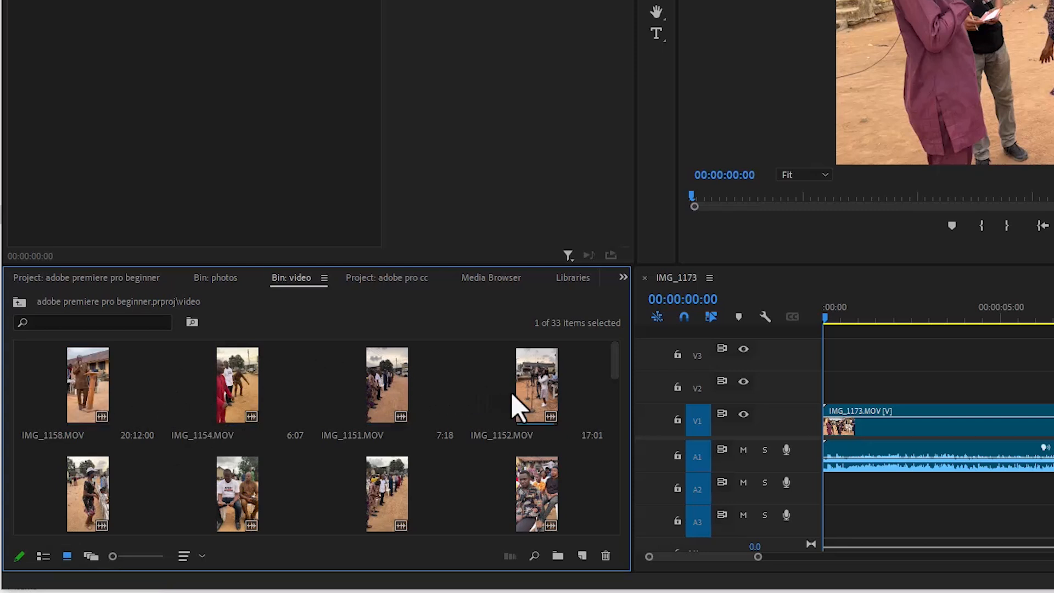
left_click_drag(530, 390, 838, 395)
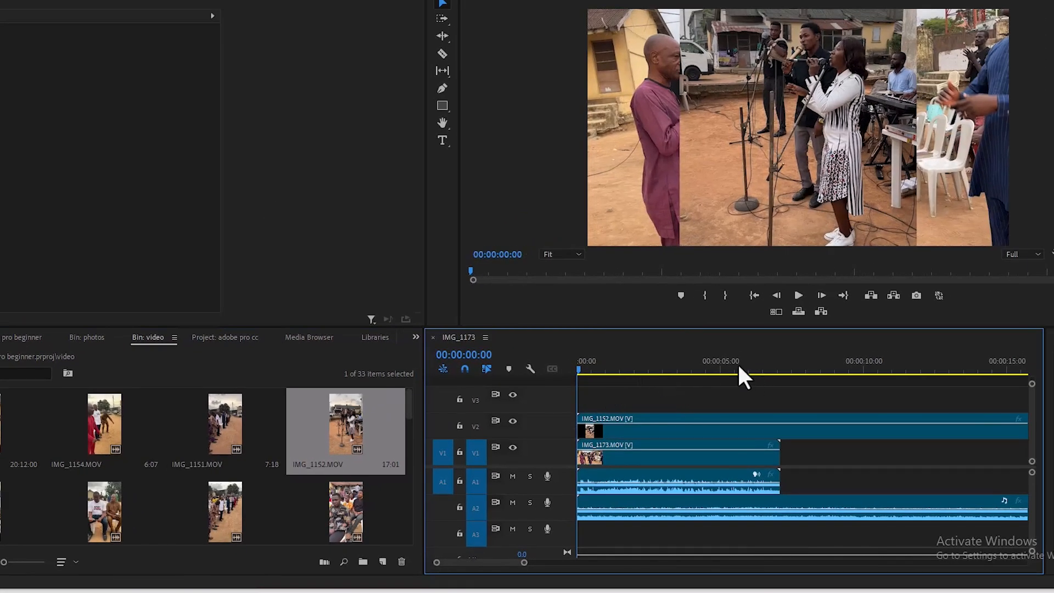
left_click(809, 356)
left_click(818, 367)
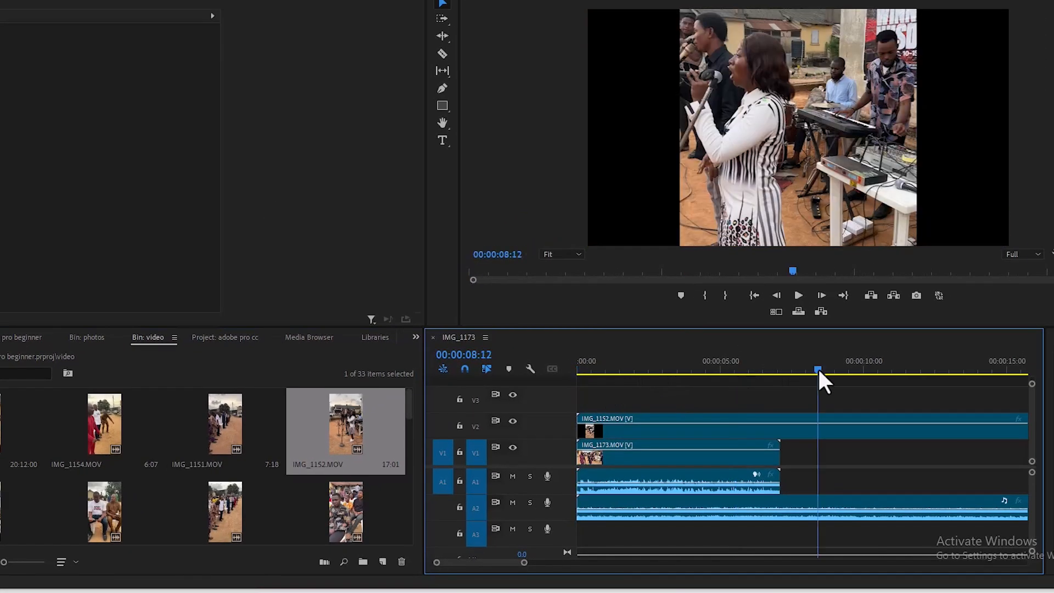
- Delete the IMG_1152.MOV and IMG_1173.MOV clips from the IMG_1173 sequence's timeline
left_click_drag(721, 432, 943, 439)
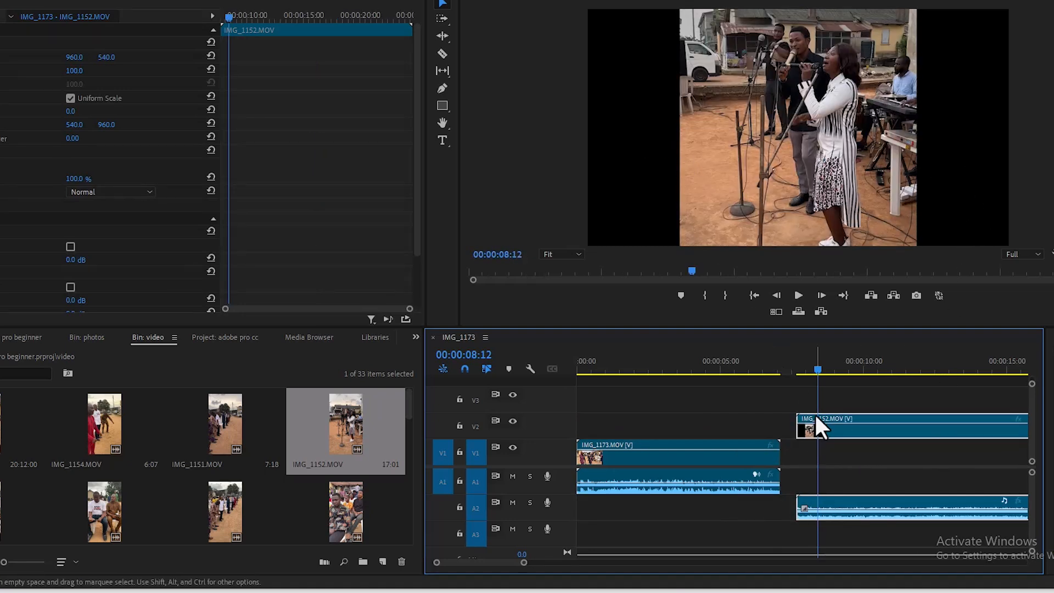
key("Delete")
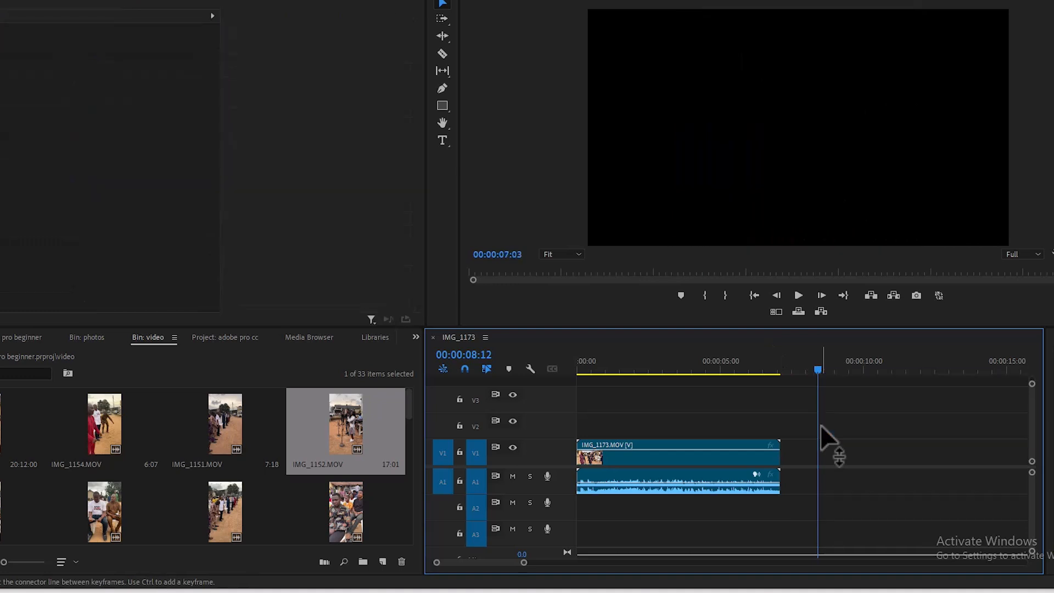
left_click(642, 365)
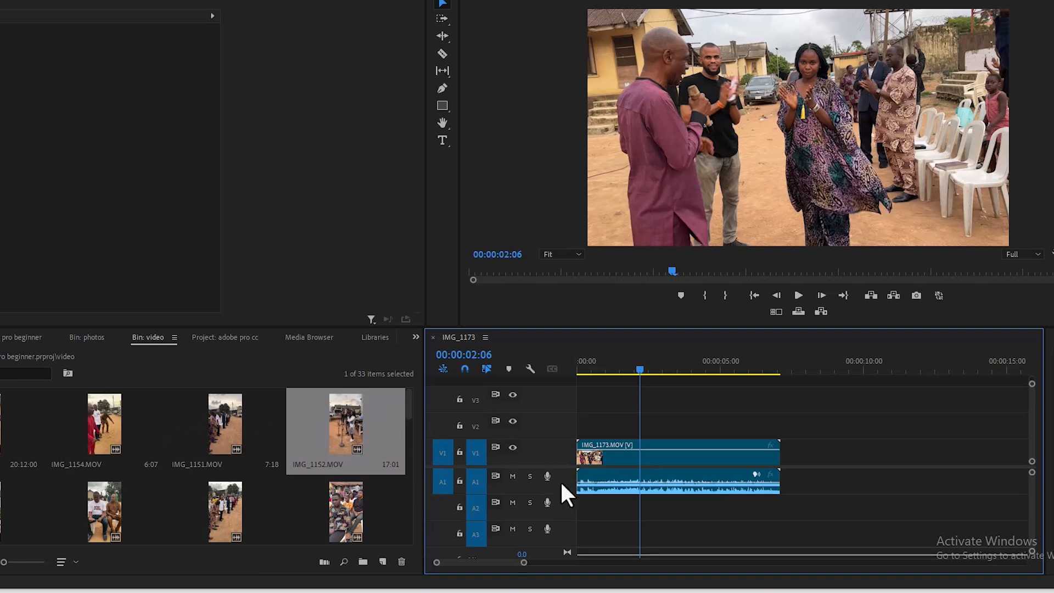
left_click(613, 457)
key("Delete")
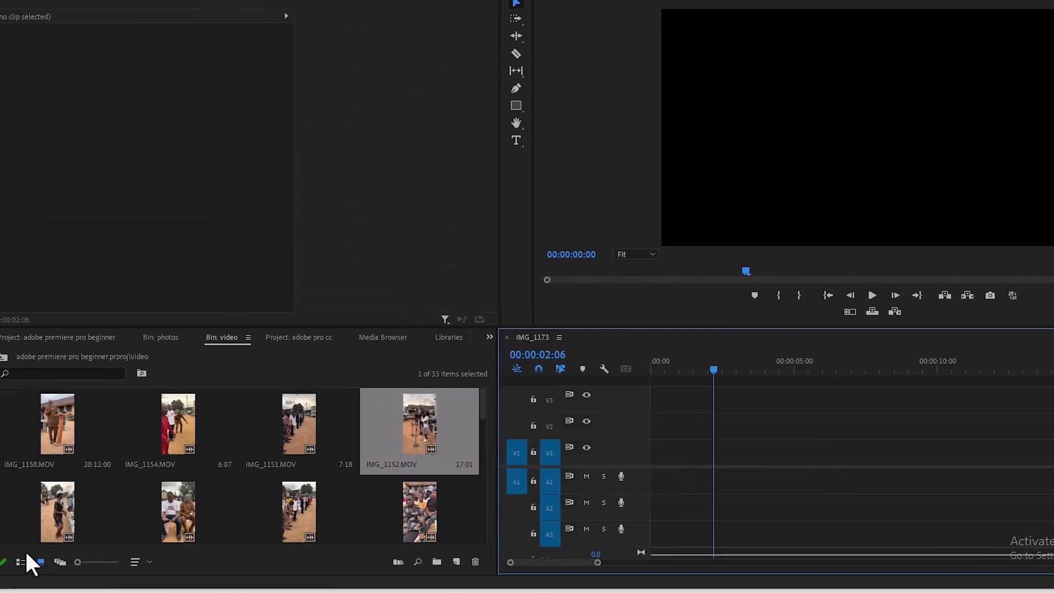
- Rename the IMG_1173 sequence in the video bin as crusadee
left_click(20, 562)
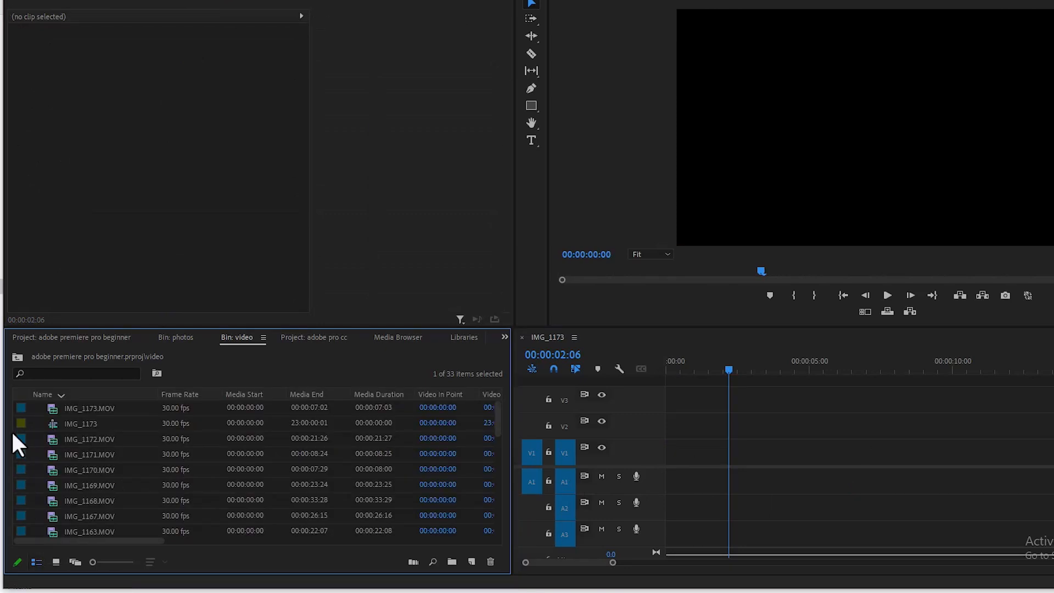
left_click(16, 357)
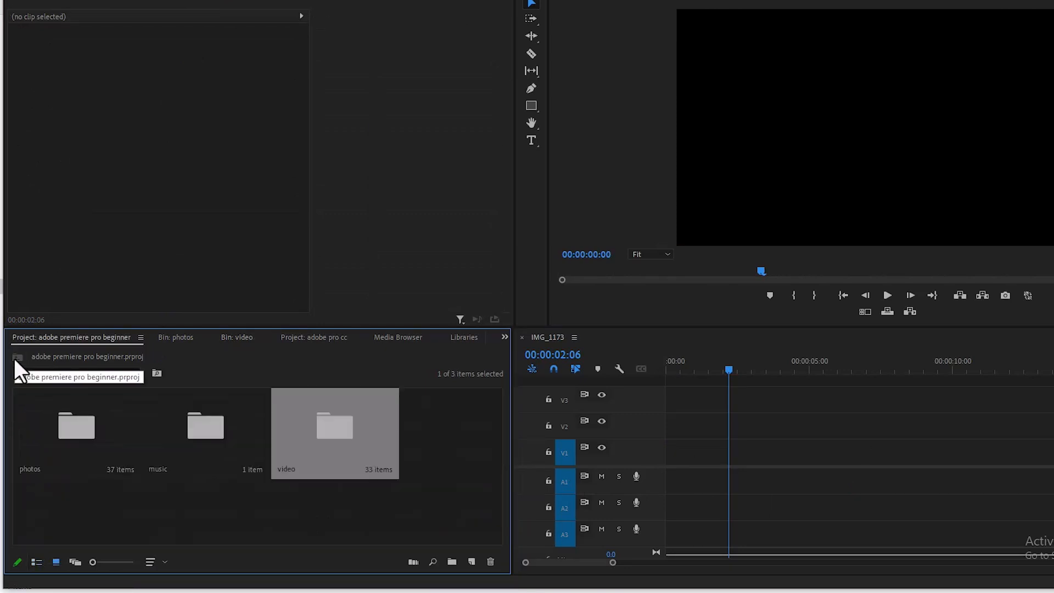
left_click(36, 562)
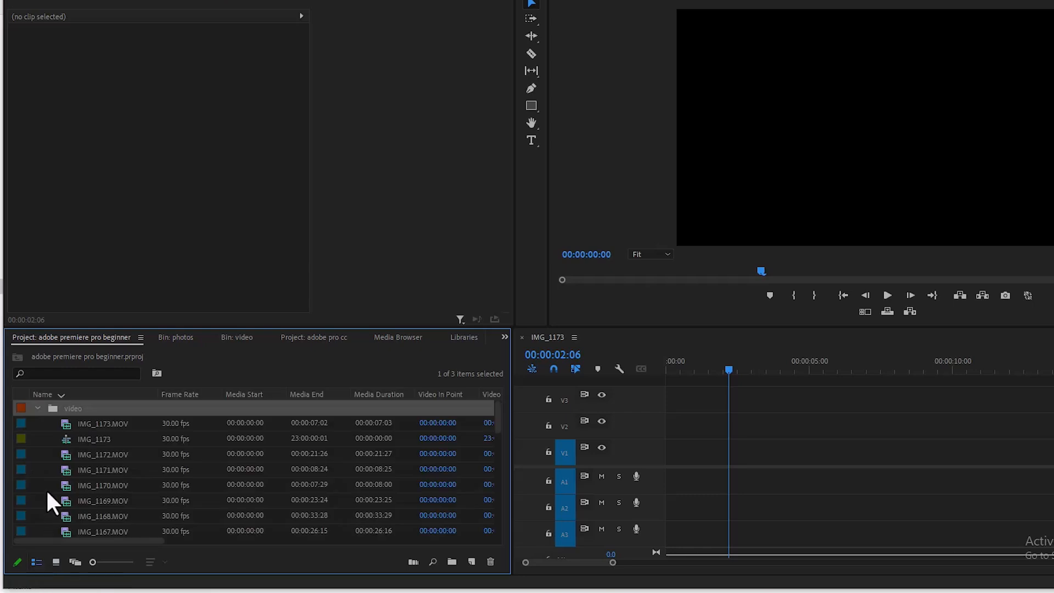
left_click(67, 441)
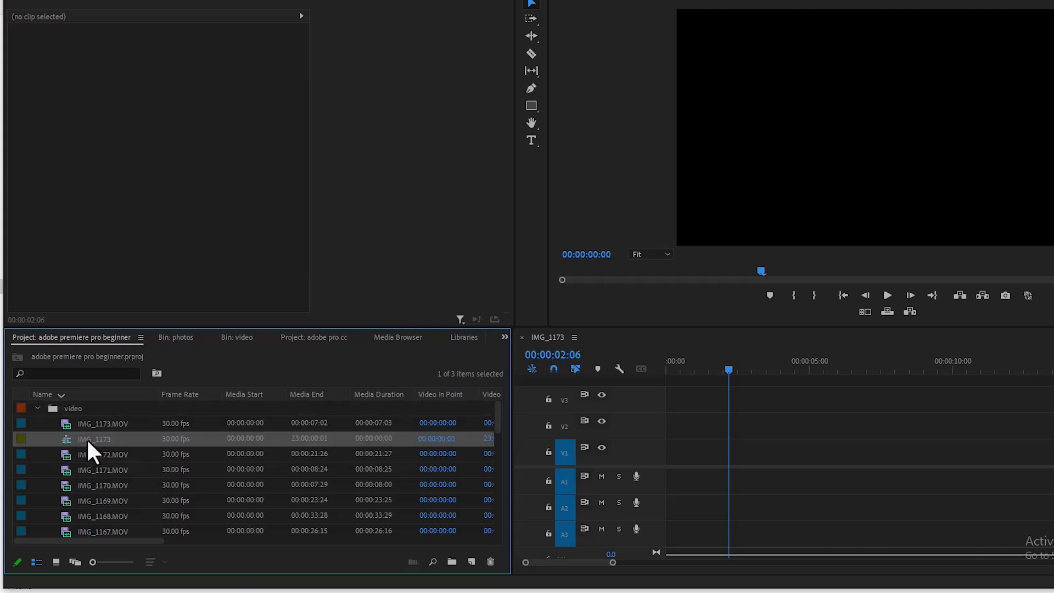
right_click(88, 440)
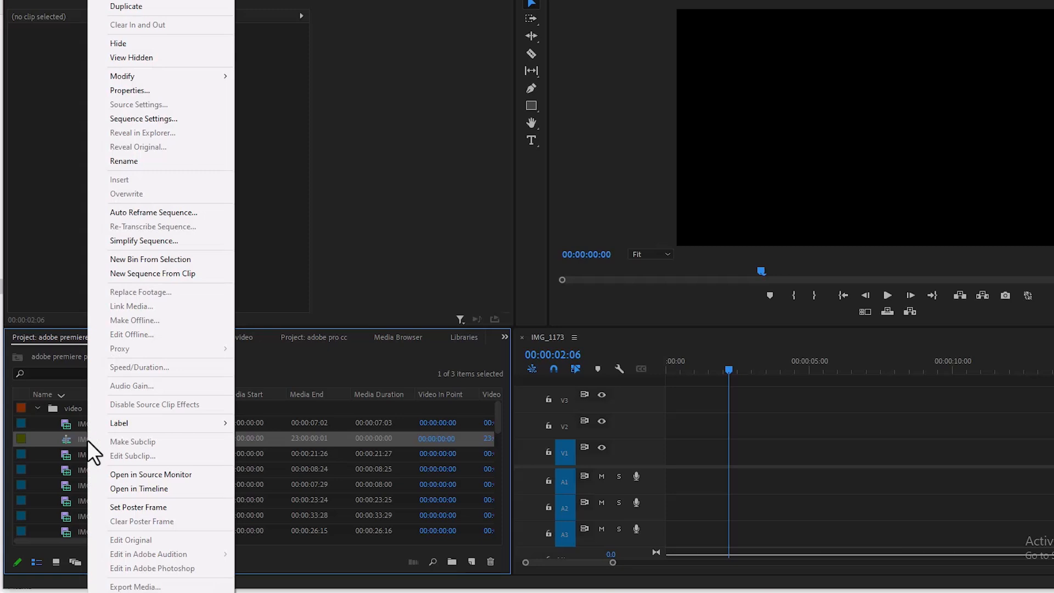
left_click(146, 160)
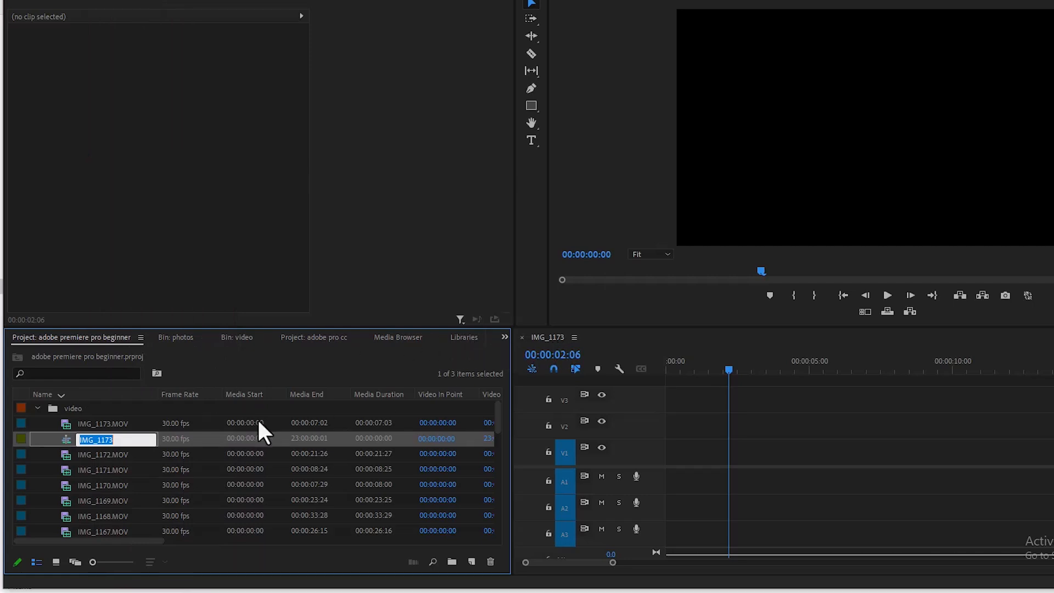
type("crusadee")
left_click(93, 460)
left_click(93, 440)
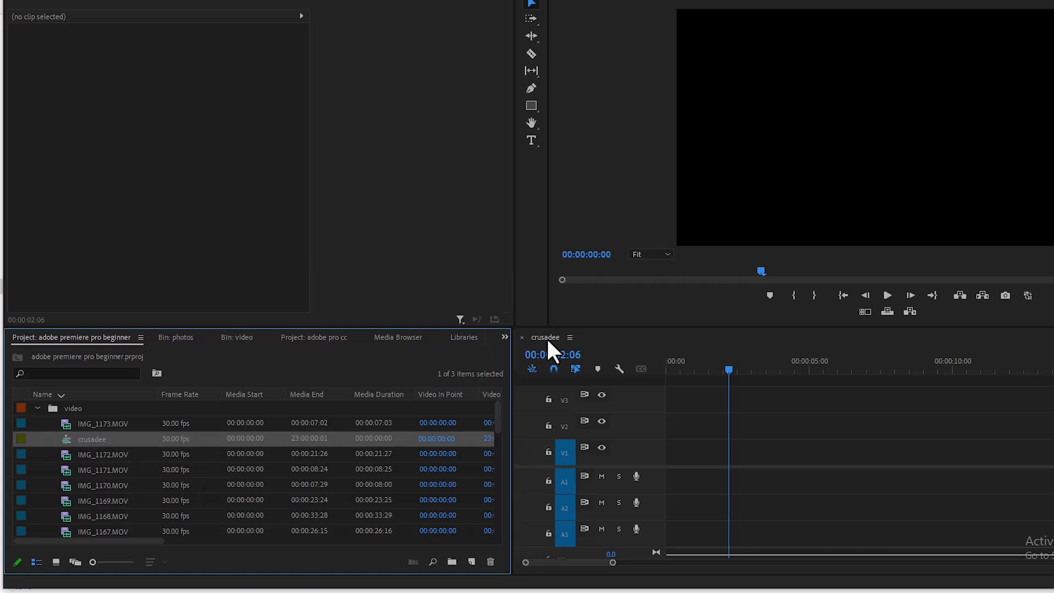
- Create a new sequence from the portrait clip IMG_1161.MOV in the video bin as a new project item
left_click_drag(613, 562, 630, 562)
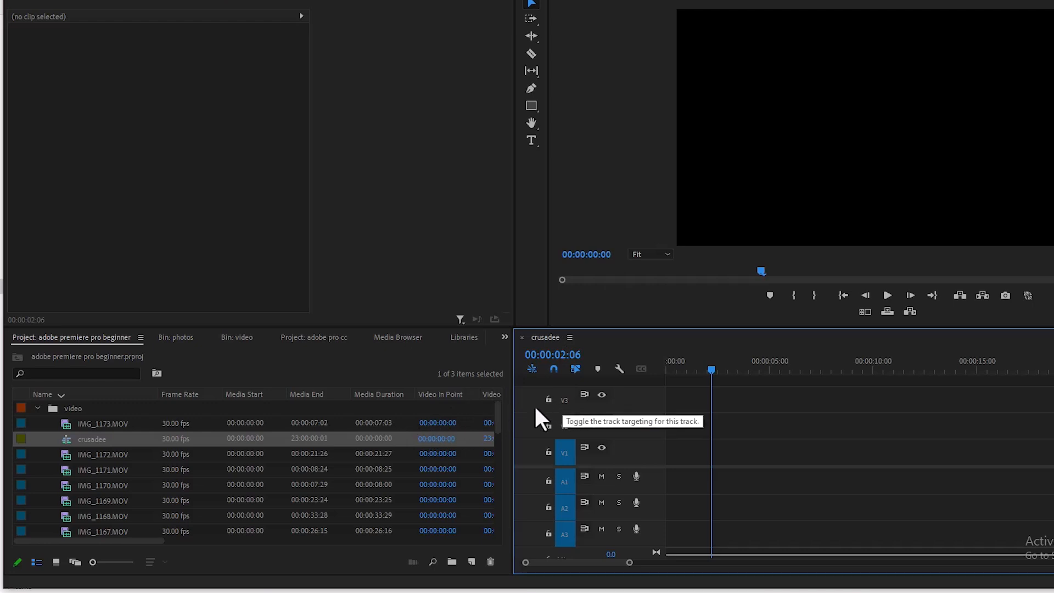
left_click(56, 562)
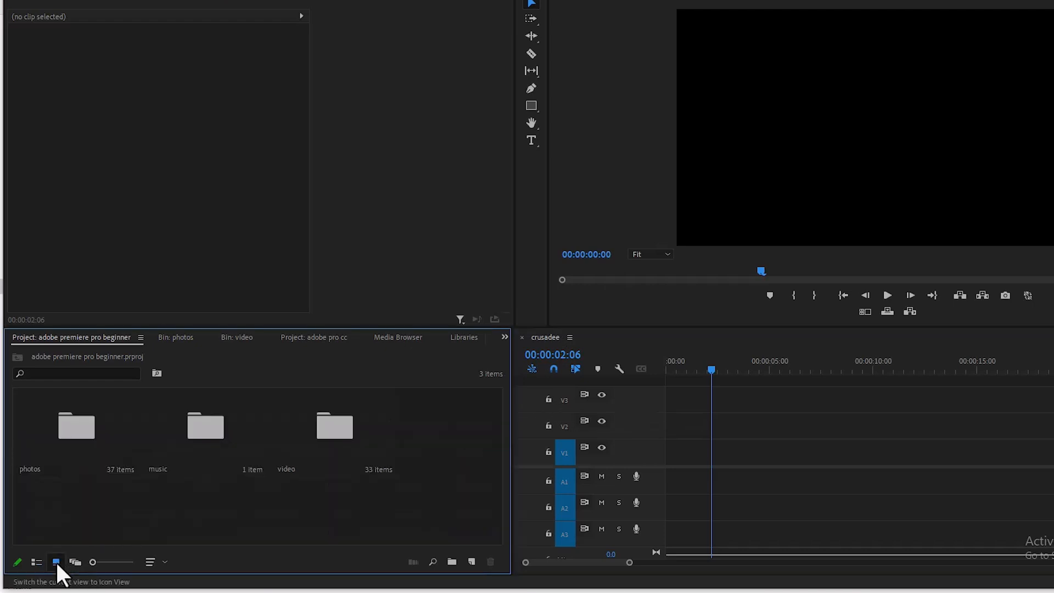
double_click(307, 437)
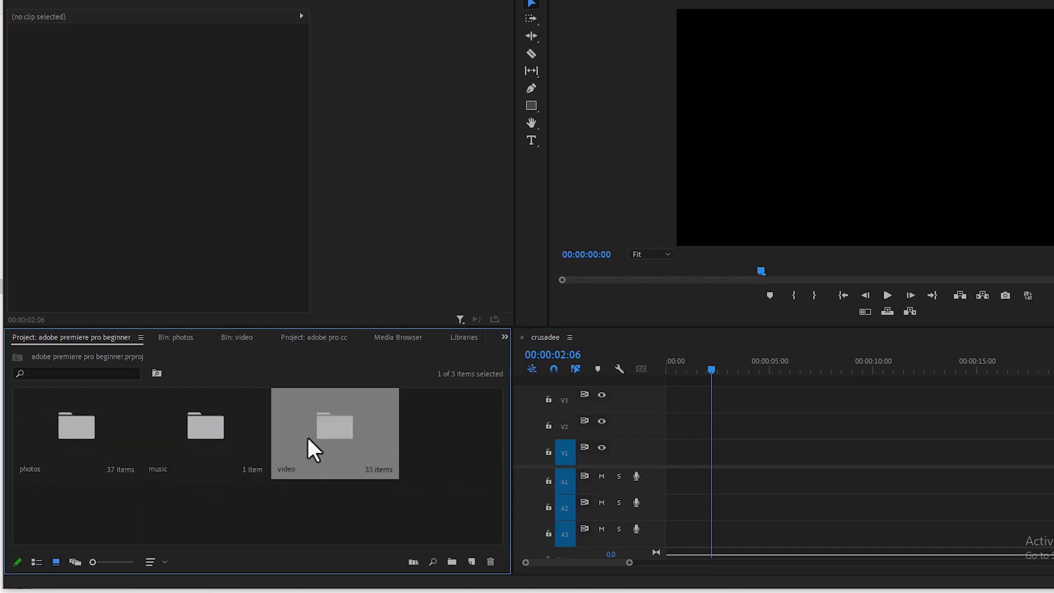
left_click(57, 560)
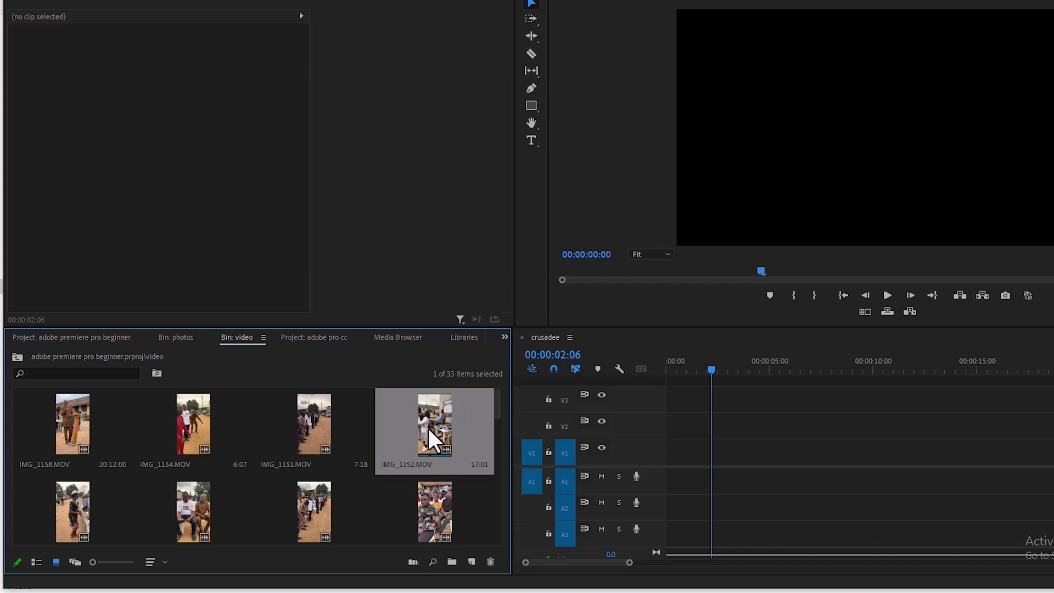
left_click(440, 521)
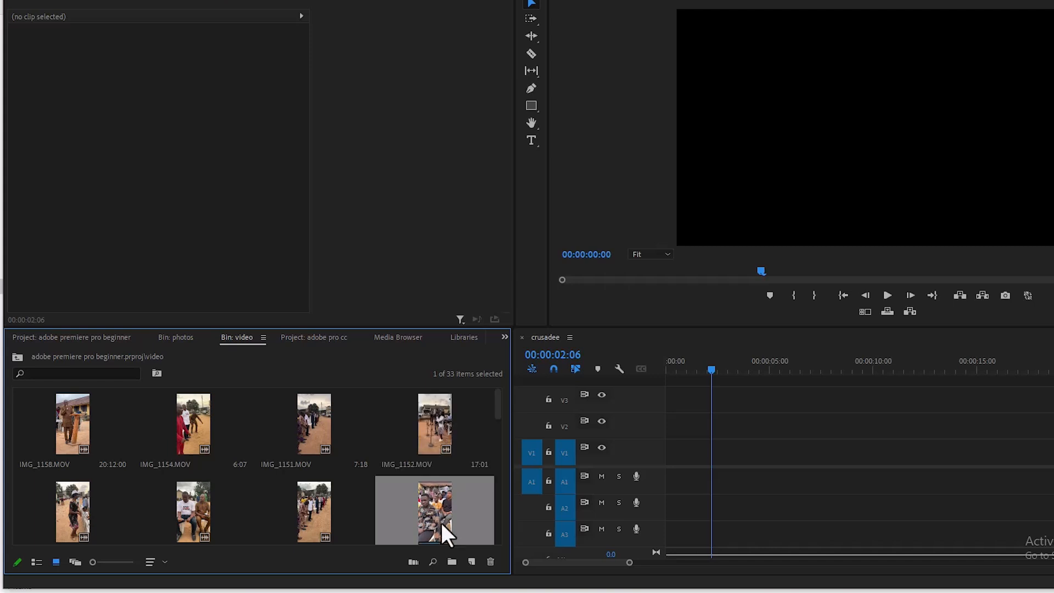
left_click_drag(430, 512, 472, 565)
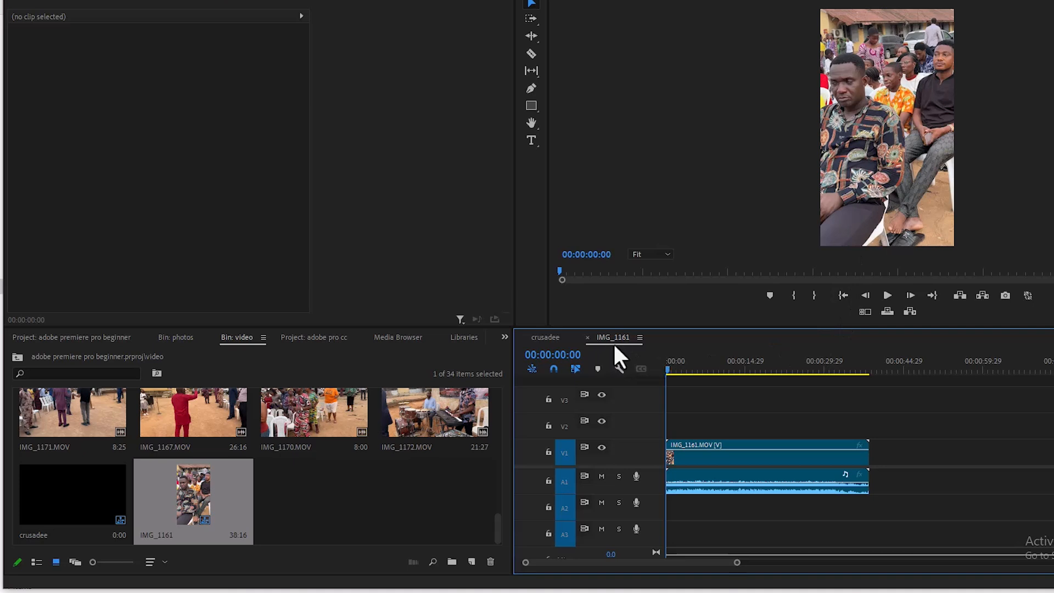
- Rename the IMG_1161 sequence in the video bin as crusade portrait
left_click_drag(496, 523, 497, 388)
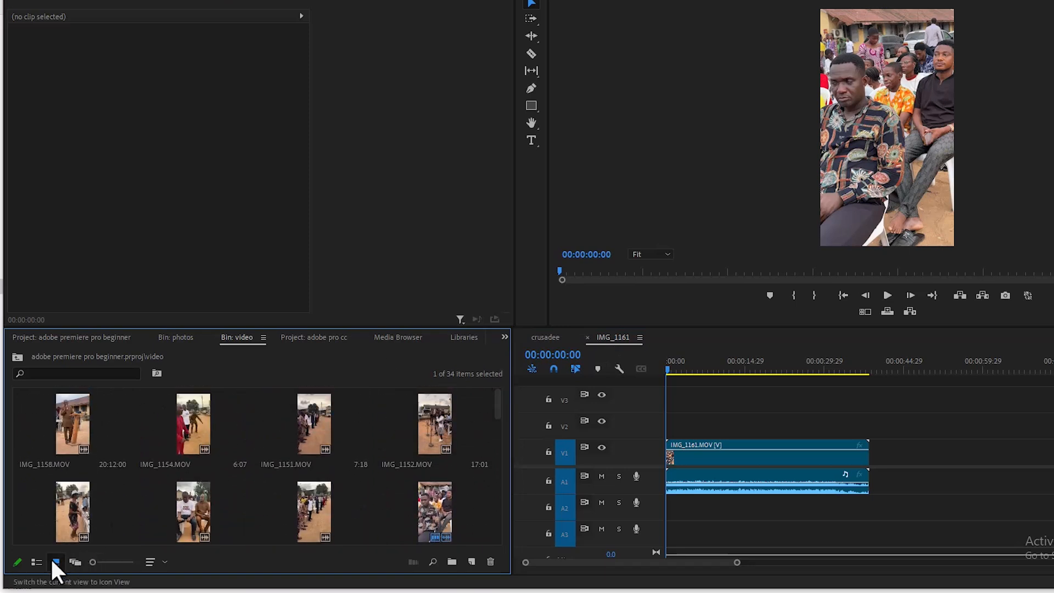
left_click(36, 562)
left_click_drag(496, 416, 496, 555)
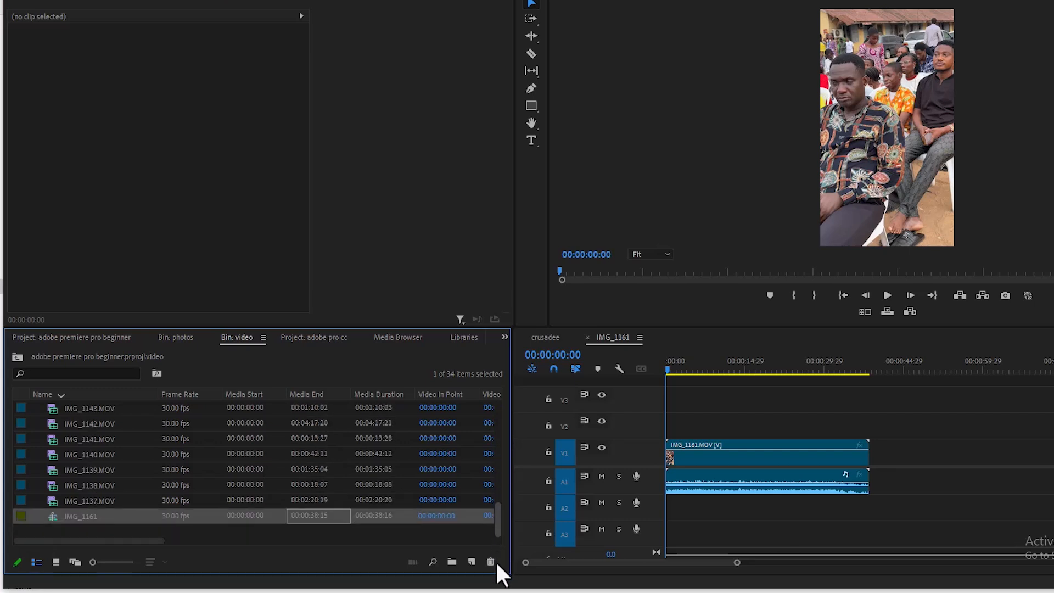
left_click(77, 520)
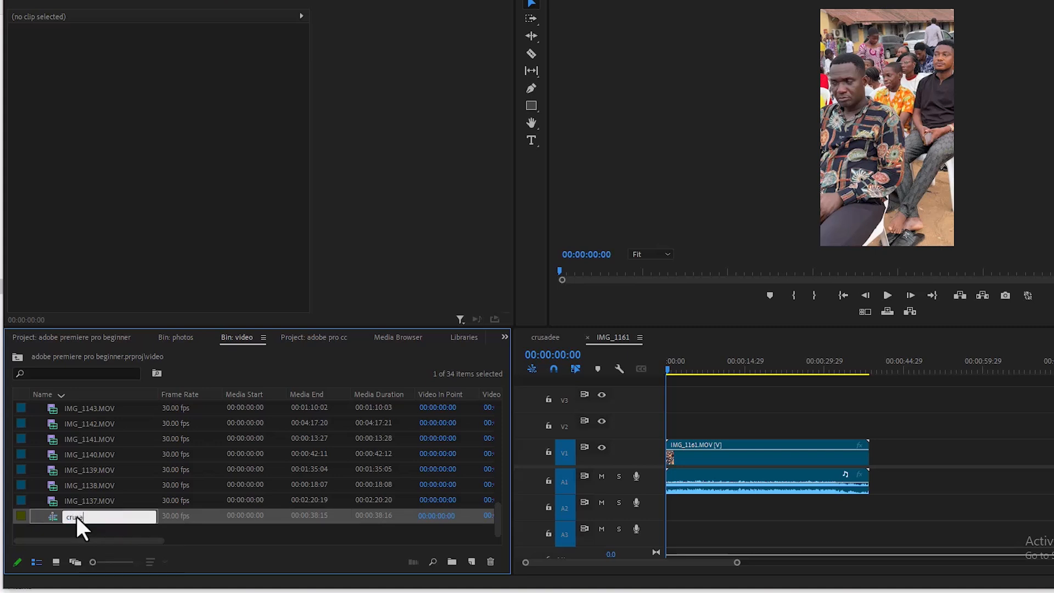
type("crusade portrait")
left_click(111, 530)
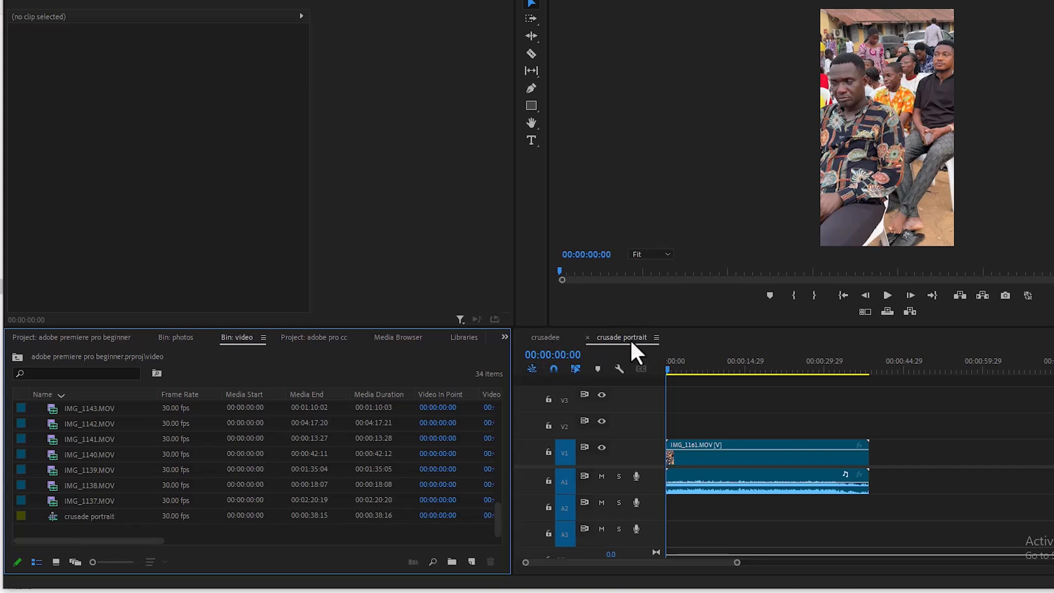
- Place IMG_1169.MOV at the start of track V1 in the crusadee sequence and preview the frame at 00:00:01:13
left_click(548, 339)
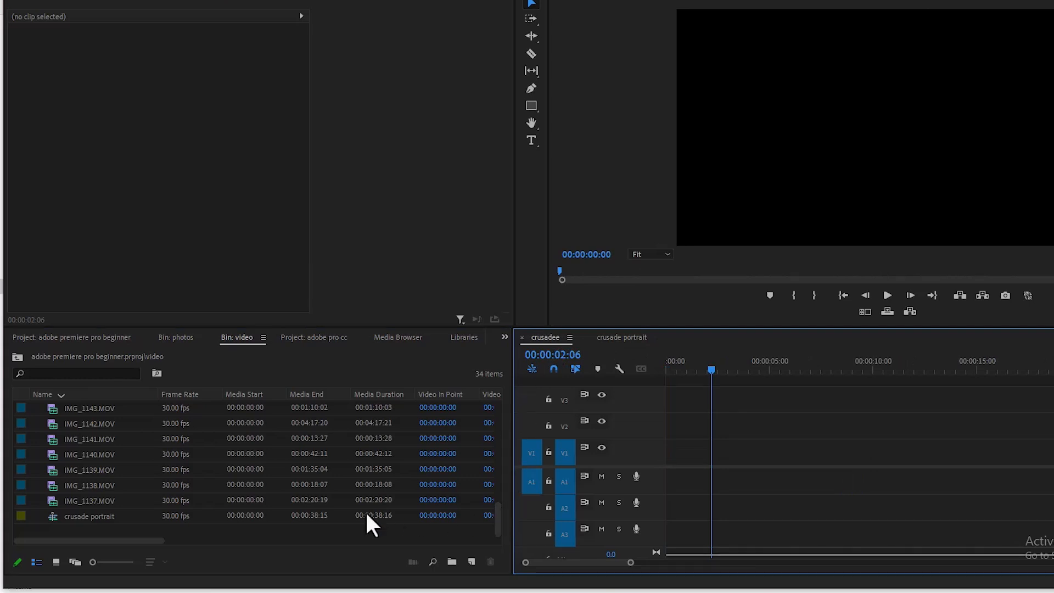
left_click(54, 564)
left_click_drag(497, 407, 492, 512)
left_click(290, 414)
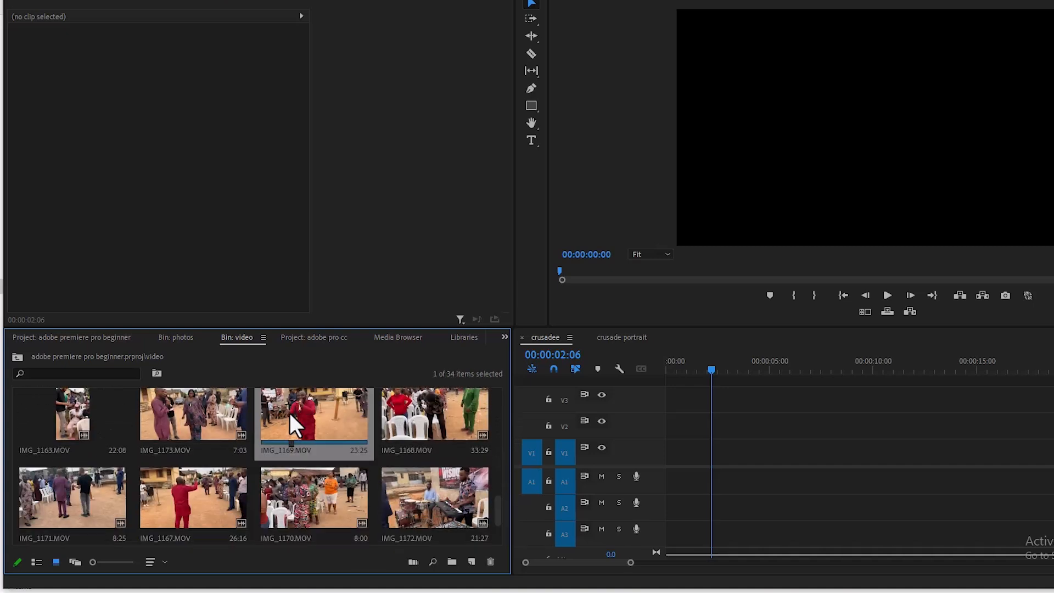
left_click_drag(310, 413, 681, 459)
mouse_move(712, 368)
left_mouse_down()
mouse_move(882, 365)
mouse_move(696, 370)
left_mouse_up()
- Preview the crusade portrait sequence at 00:00:03:27 and delete the IMG_1161.MOV clip from its timeline
left_click(630, 338)
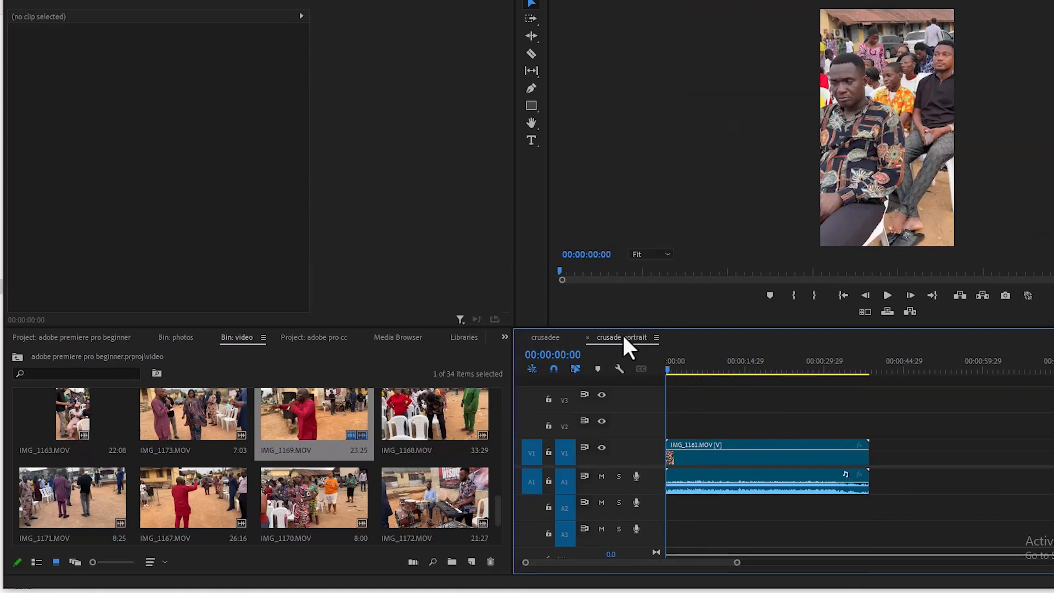
mouse_move(668, 371)
left_mouse_down()
mouse_move(778, 371)
mouse_move(687, 367)
left_mouse_up()
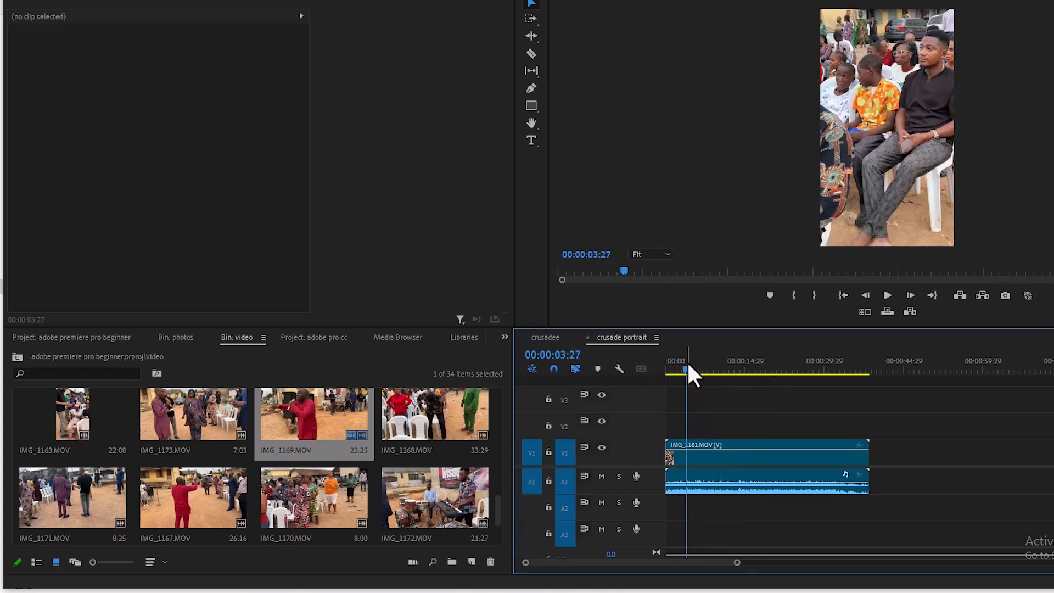
left_click(726, 462)
key("Delete")
- Delete the IMG_1169.MOV clip from the crusadee sequence and return the playhead to 00:00:00:01
left_click(564, 340)
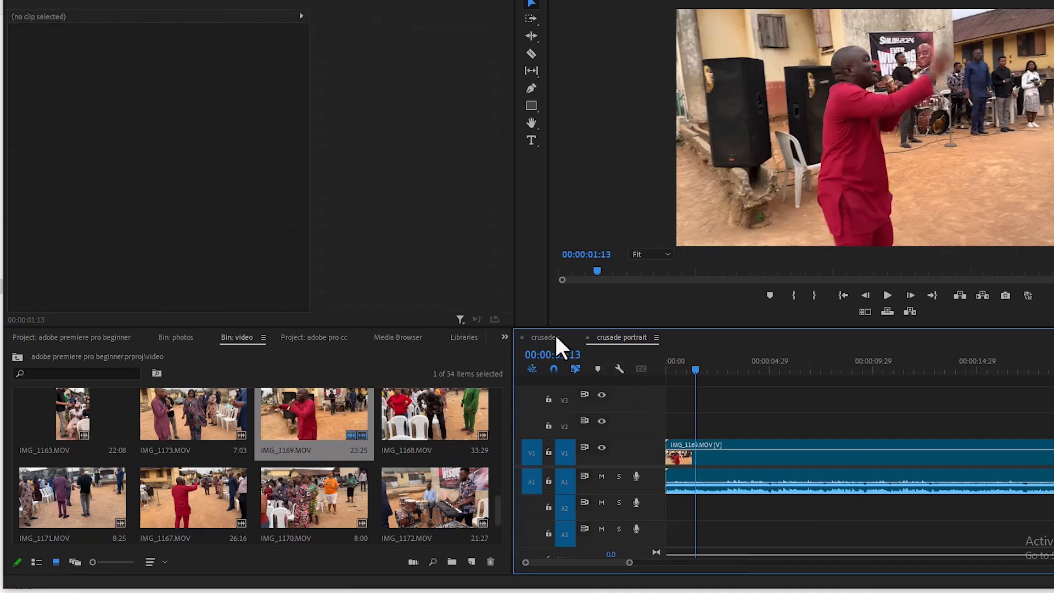
left_click(696, 467)
key("Delete")
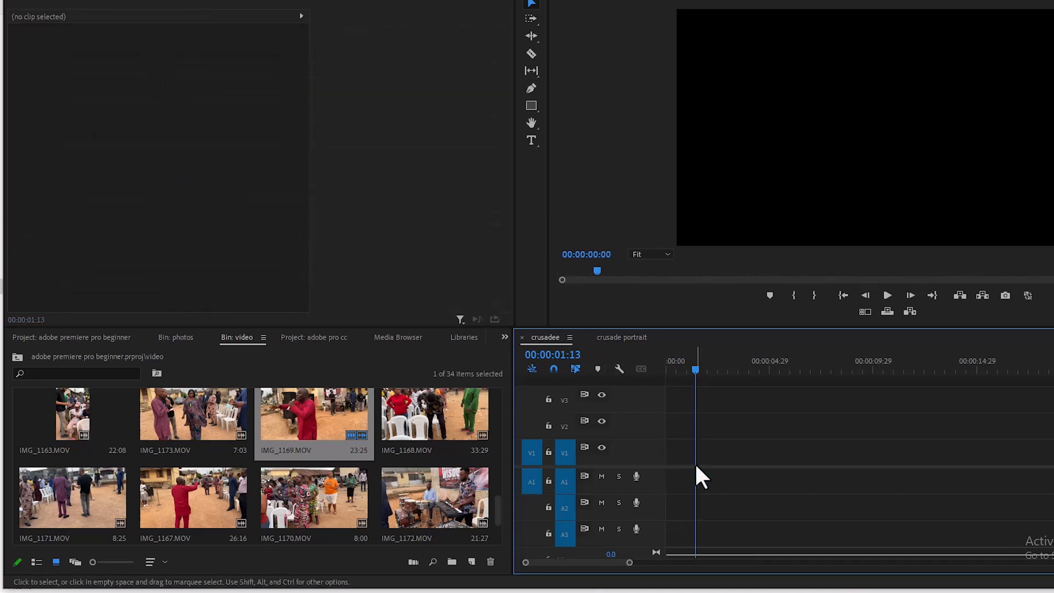
left_click_drag(696, 367, 667, 364)
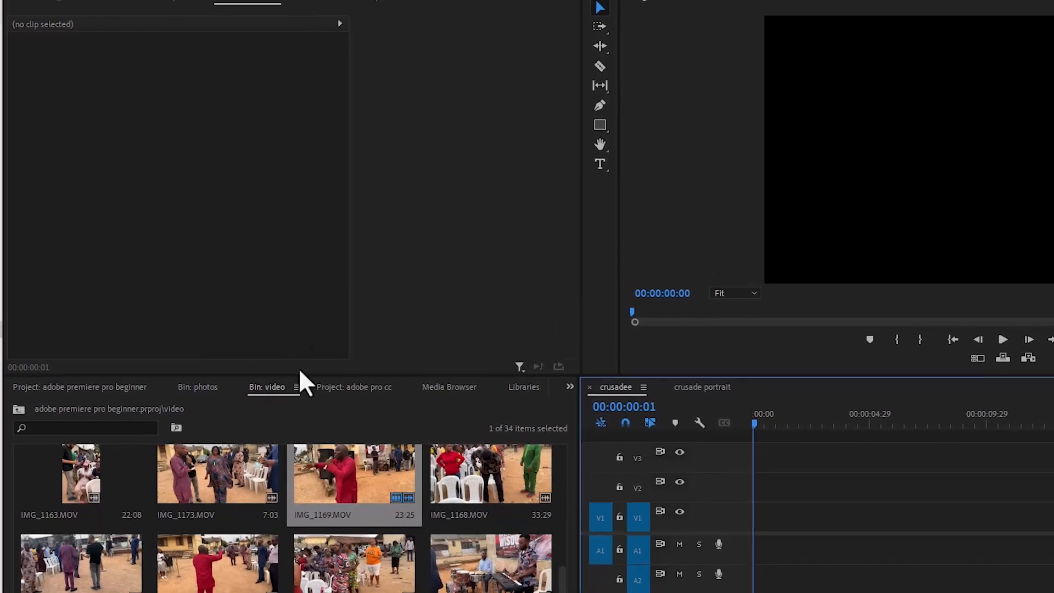
- Open IMG_1169.MOV in the Source Monitor, mark its In point at 00:00:12:24 and move the playhead to 00:00:20:05
double_click(342, 487)
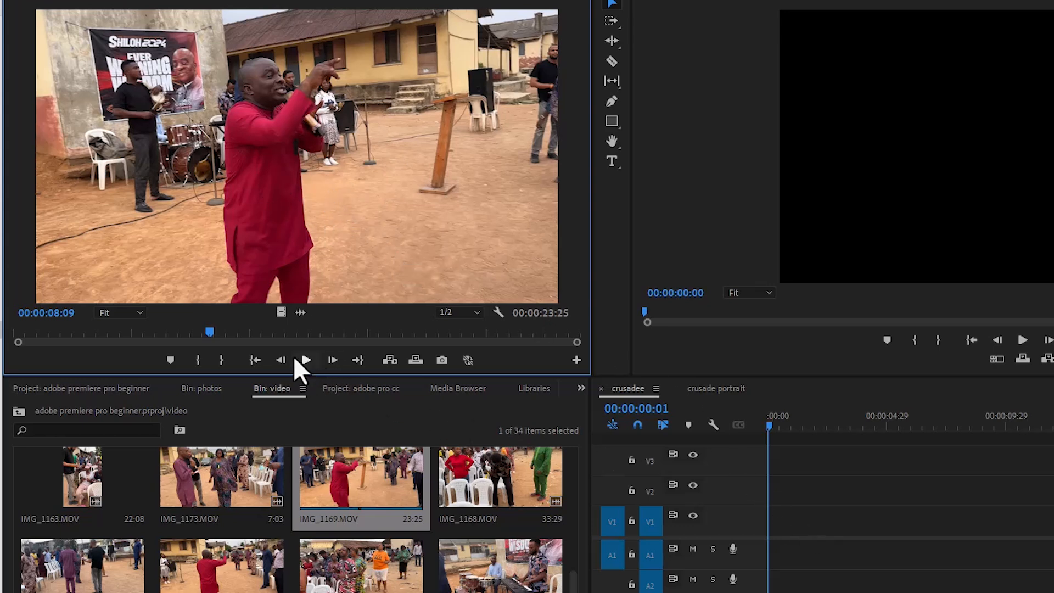
left_click_drag(209, 333, 317, 330)
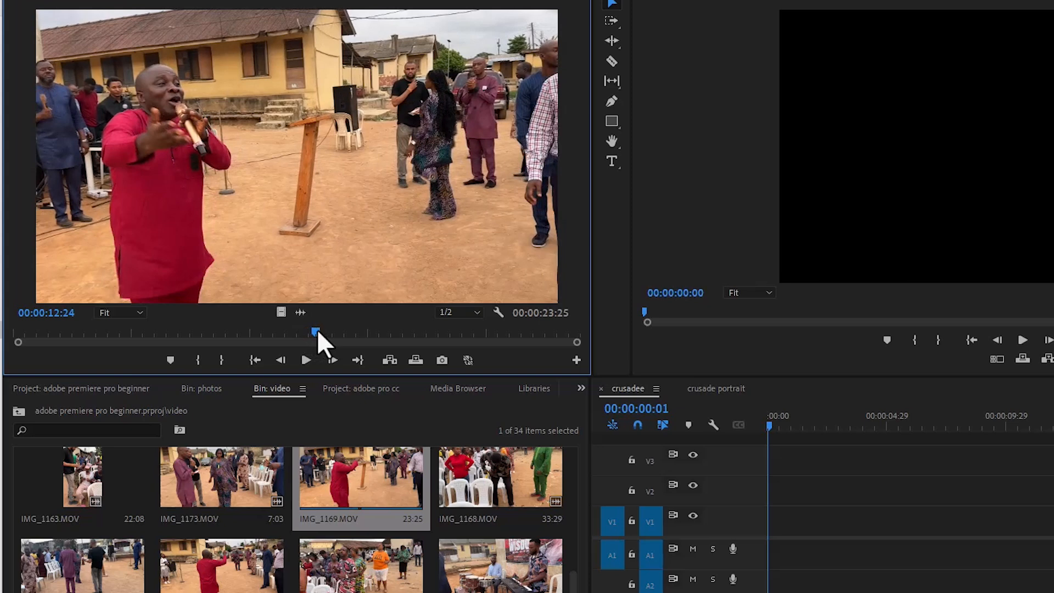
left_click(198, 361)
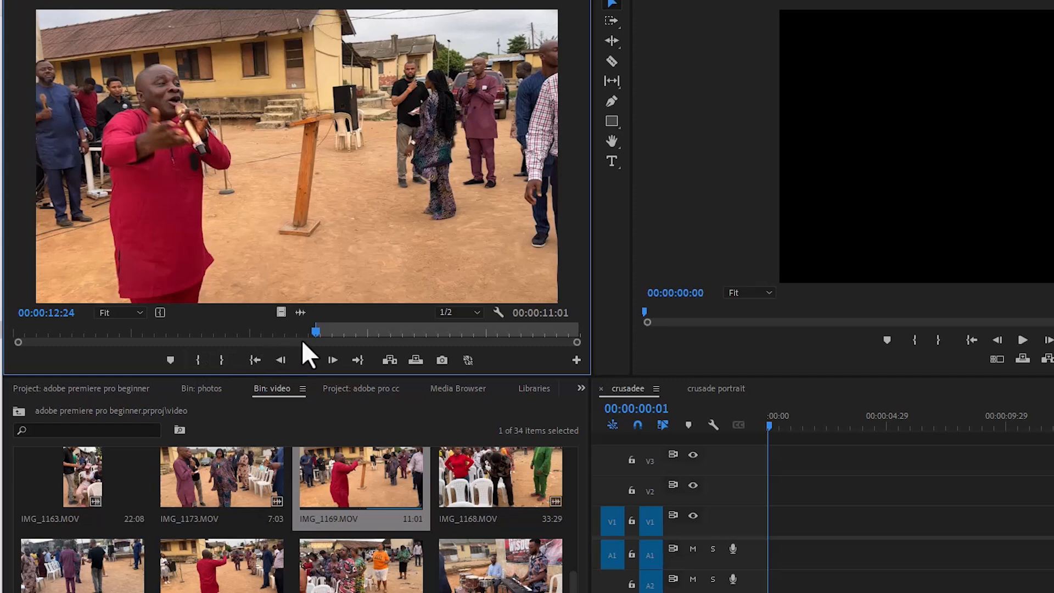
left_click_drag(315, 331, 489, 333)
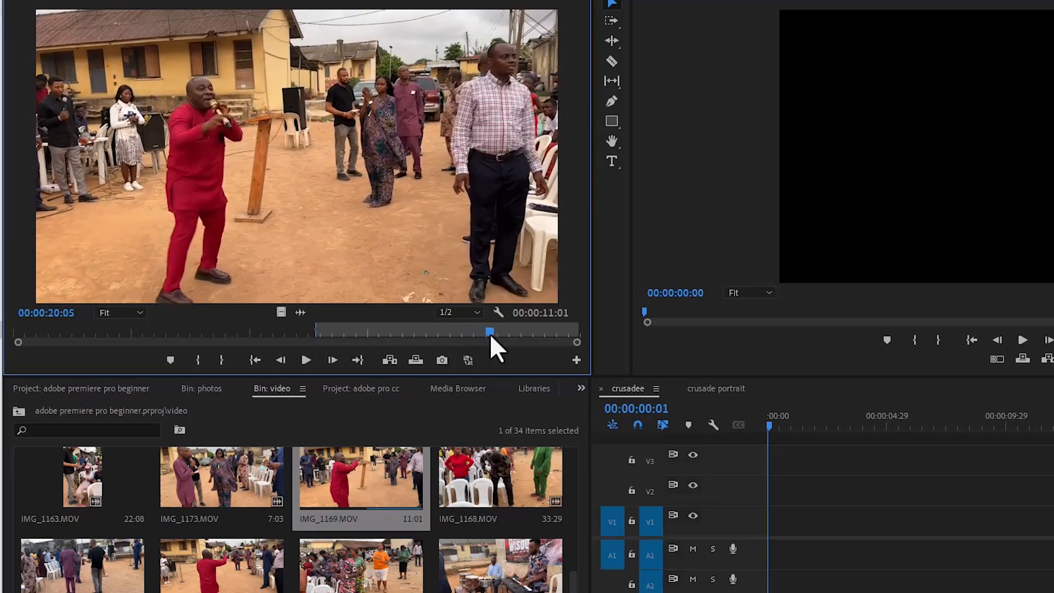